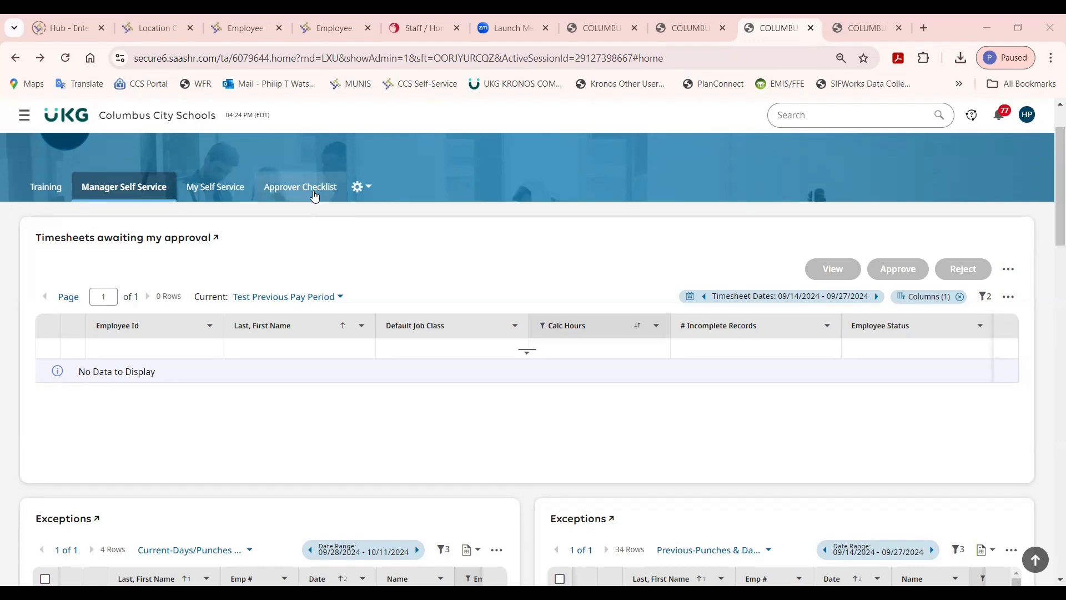
Open the Approver Checklist and review its open time-off requests, pending timesheet change requests and All Timesheets sections
{"action": "left_click", "coordinate": [315, 193]}
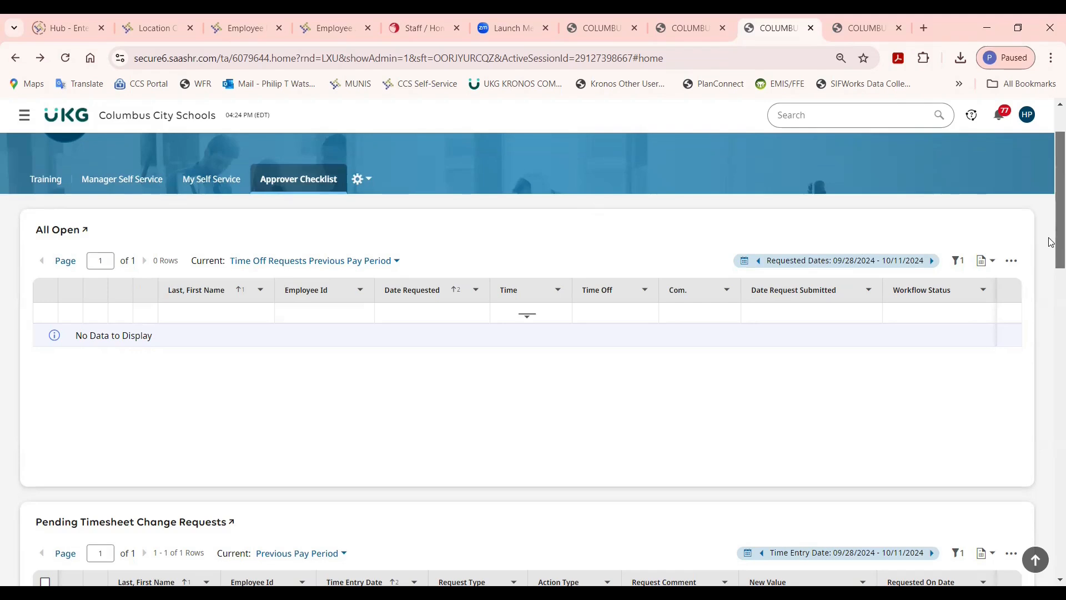
{"action": "left_click_drag", "start_coordinate": [1052, 242], "coordinate": [1051, 287]}
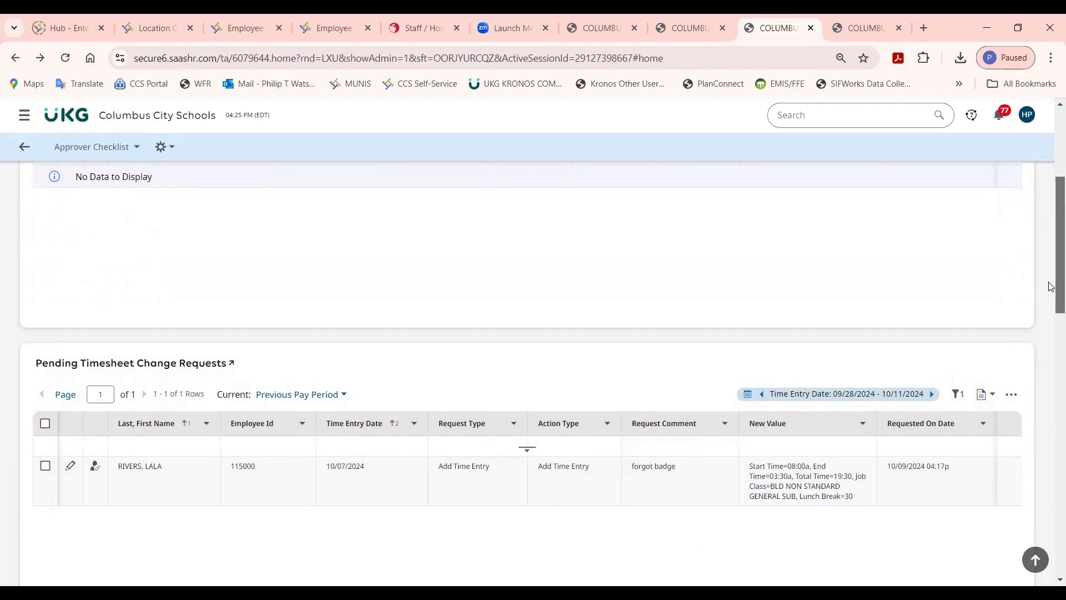
{"action": "left_click_drag", "start_coordinate": [1052, 287], "coordinate": [1052, 308]}
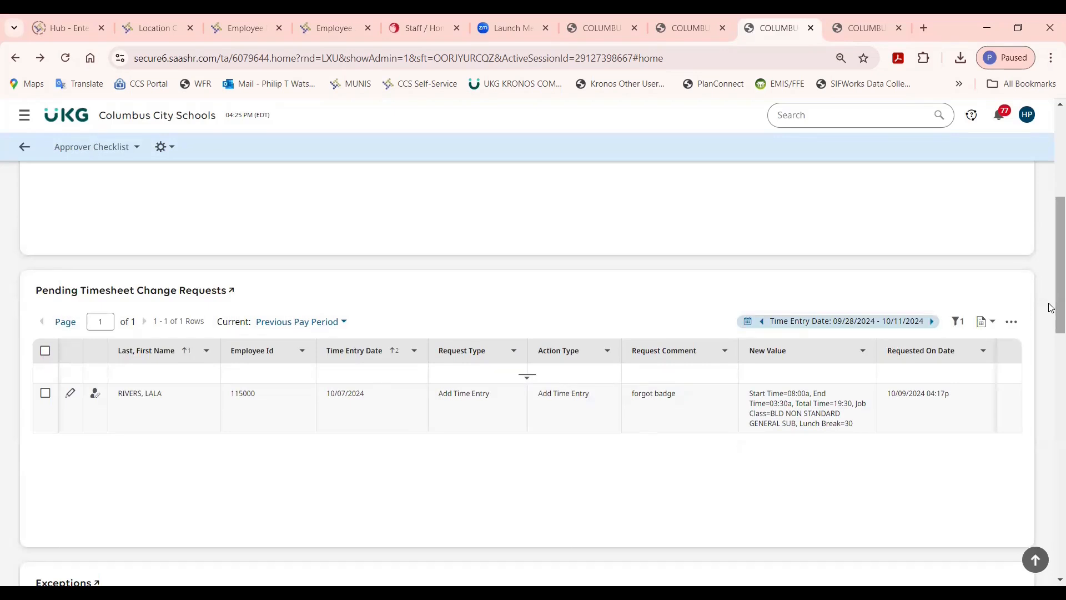
{"action": "left_click_drag", "start_coordinate": [1051, 307], "coordinate": [1051, 556]}
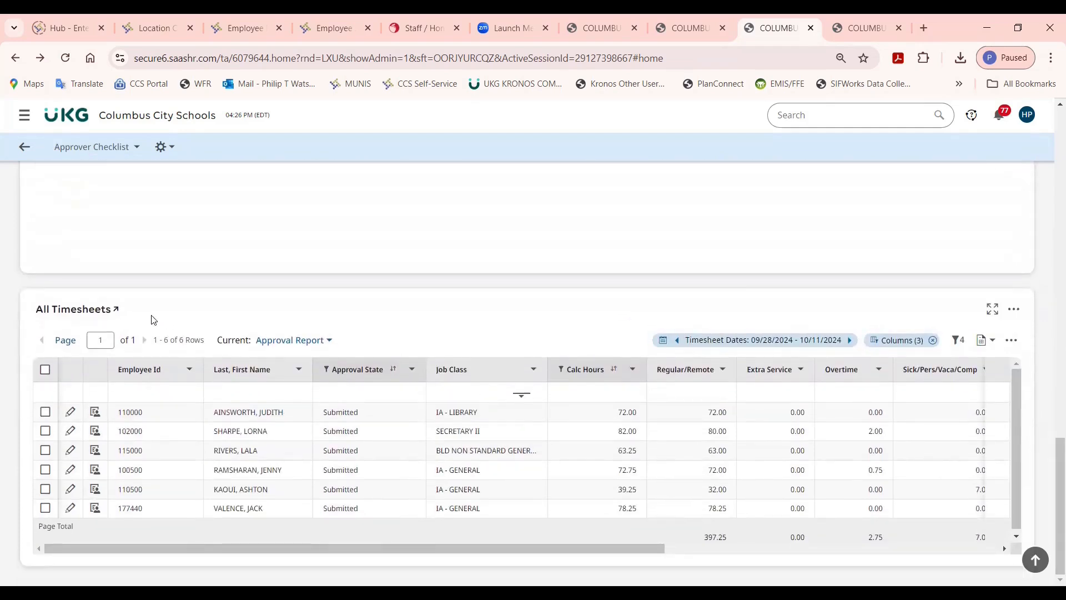
Open the full All Timesheets list, select all rows and view the selected timesheets
{"action": "left_click", "coordinate": [98, 310]}
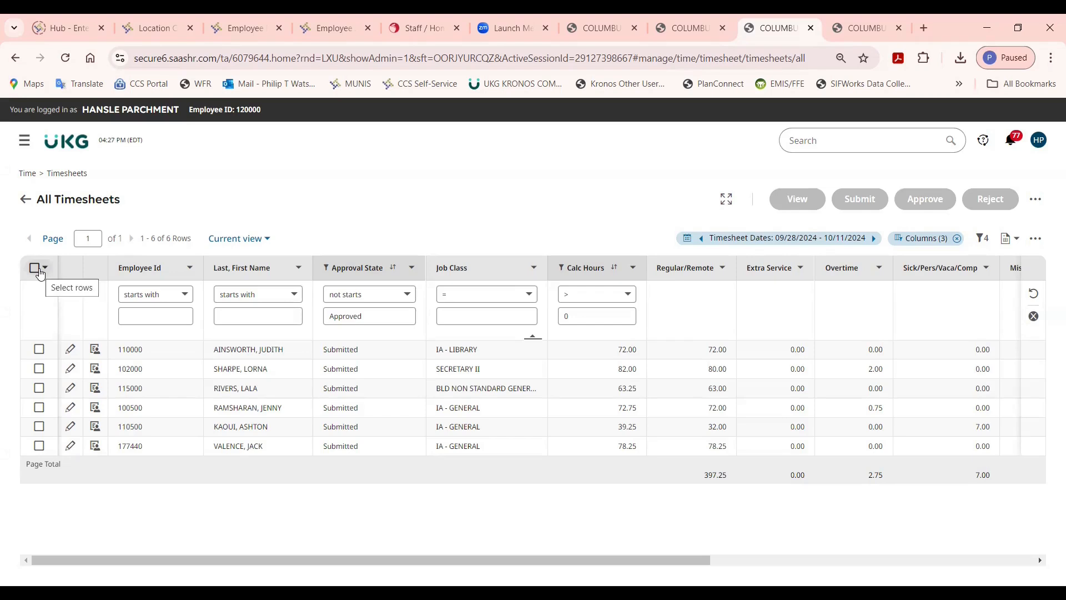
{"action": "left_click", "coordinate": [40, 272]}
{"action": "left_click", "coordinate": [50, 296]}
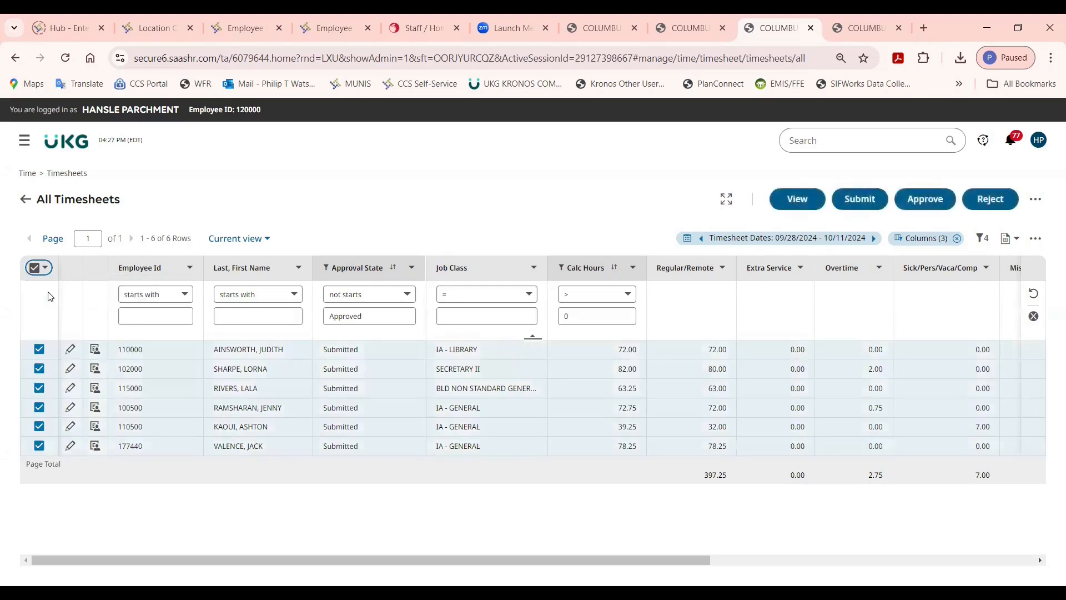
{"action": "left_click", "coordinate": [778, 196]}
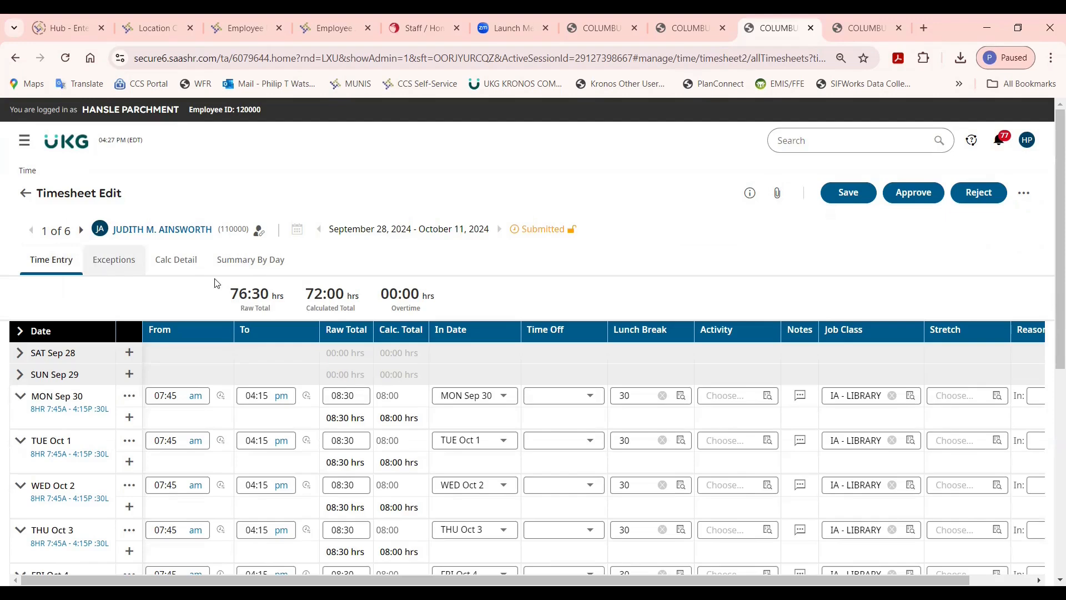
Review the first employee's Summary By Day, checking incomplete records and both weekly calculated totals
{"action": "left_click", "coordinate": [230, 272]}
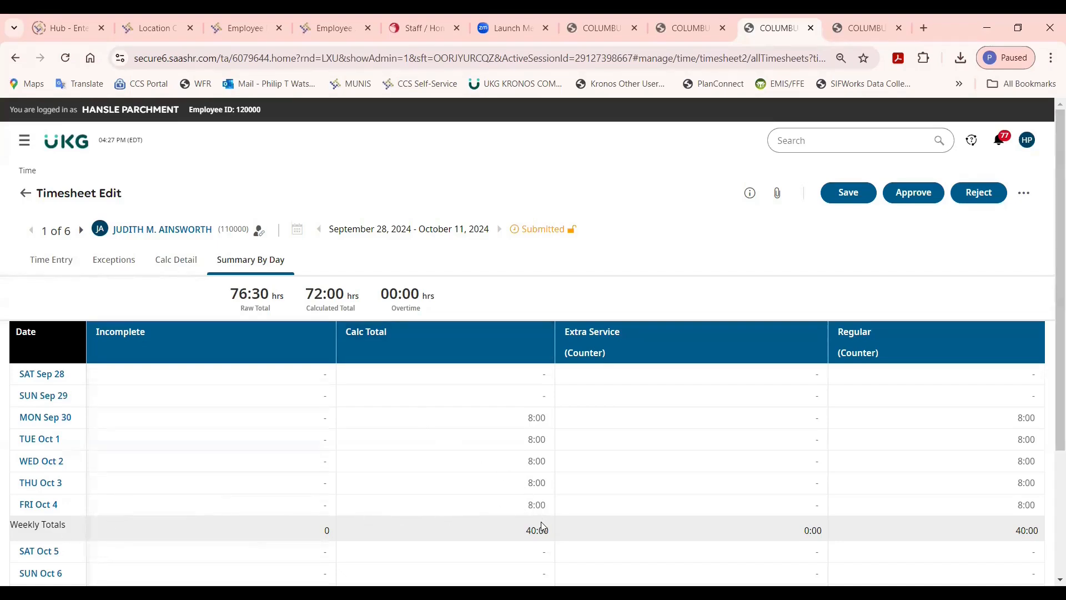
{"action": "scroll", "coordinate": [1051, 512], "scroll_direction": "down", "scroll_amount": 2}
{"action": "scroll", "coordinate": [1051, 512], "scroll_direction": "down", "scroll_amount": 1}
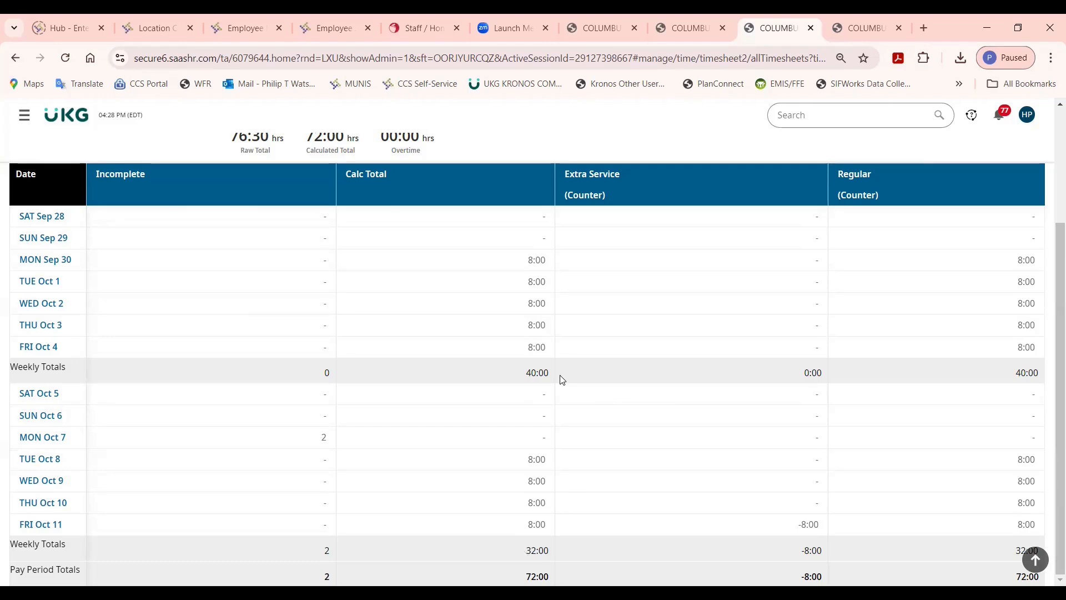
{"action": "scroll", "coordinate": [422, 278], "scroll_direction": "up", "scroll_amount": 3}
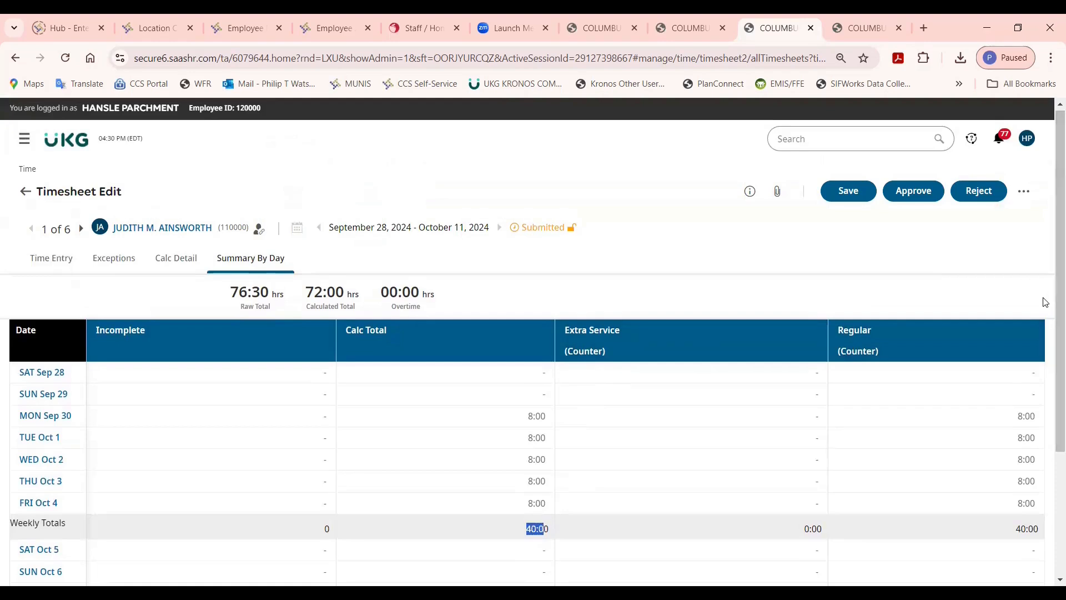
{"action": "left_click_drag", "start_coordinate": [1050, 294], "coordinate": [1050, 394]}
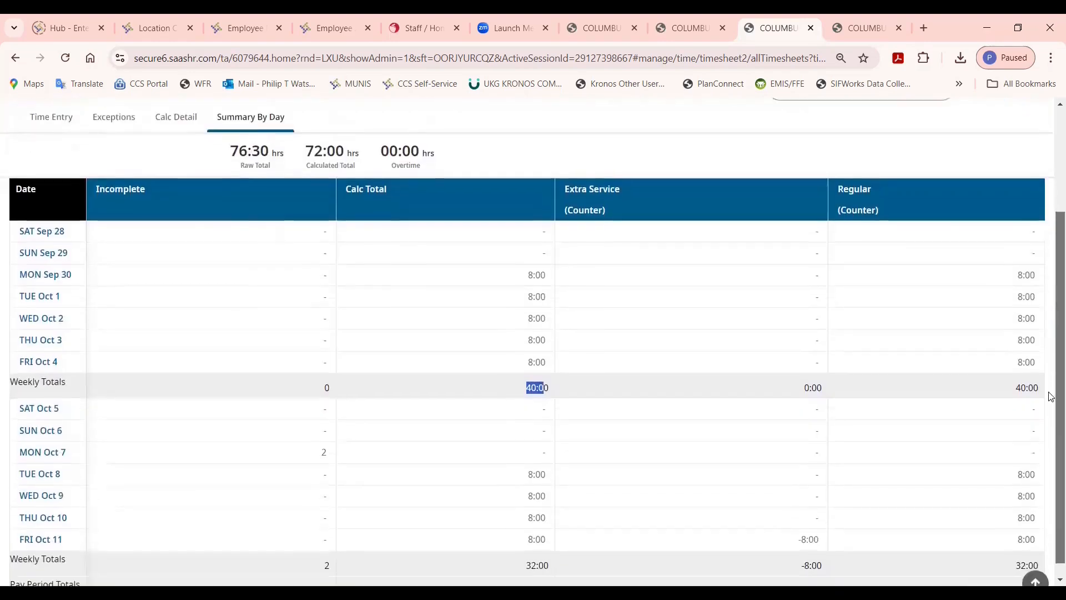
{"action": "left_click_drag", "start_coordinate": [549, 554], "coordinate": [539, 555]}
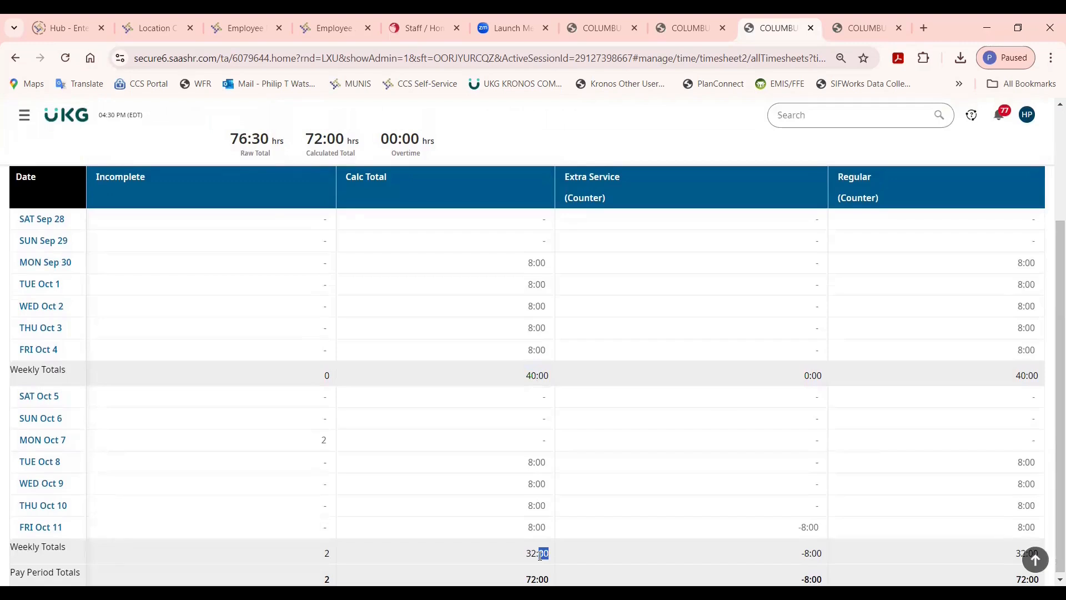
{"action": "left_click", "coordinate": [499, 508]}
{"action": "scroll", "coordinate": [253, 452], "scroll_direction": "up", "scroll_amount": 2}
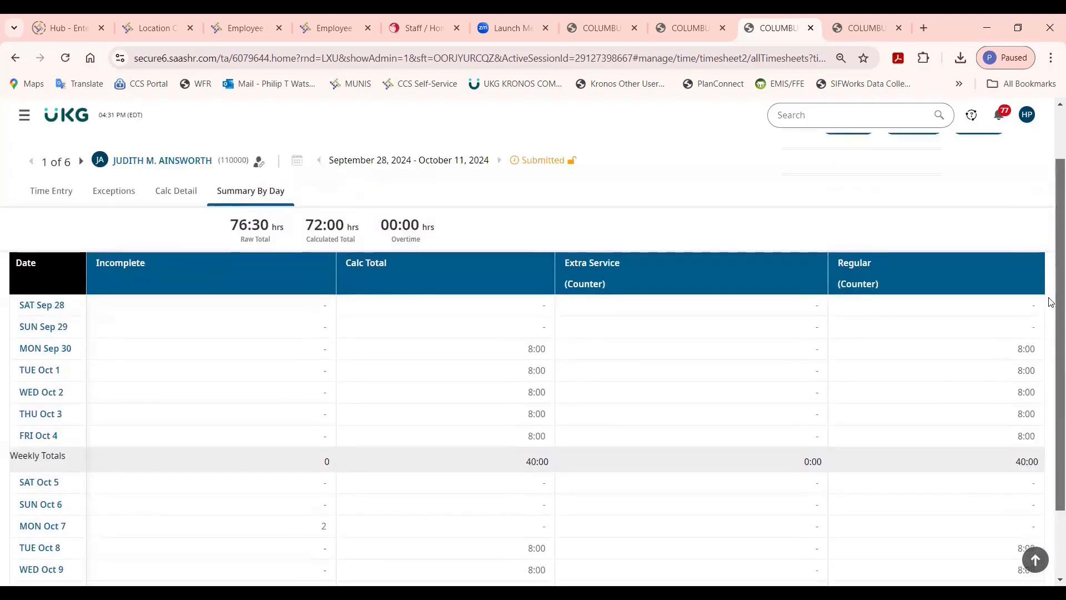
In the first employee's time entries, change the punch-out interpretation of the 07:45 am punch on Monday, October 7
{"action": "left_click", "coordinate": [57, 209]}
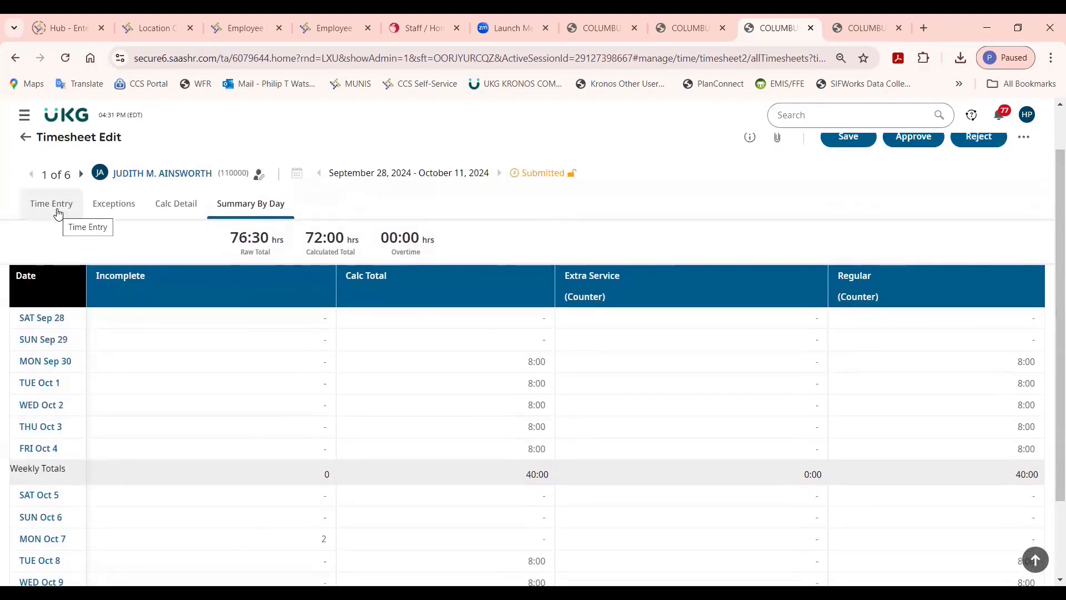
{"action": "scroll", "coordinate": [1053, 389], "scroll_direction": "down", "scroll_amount": 5}
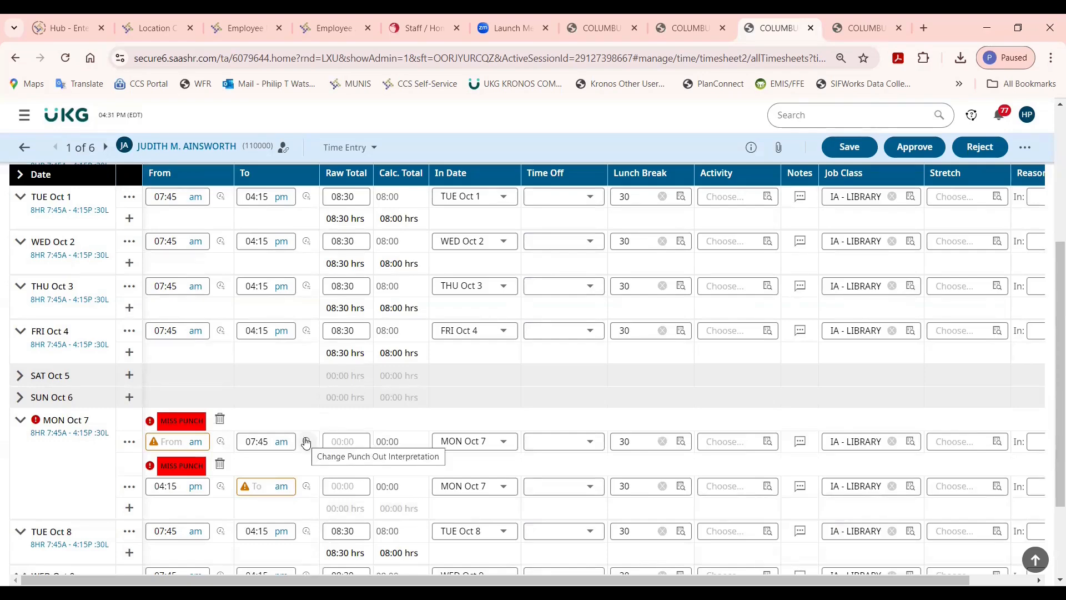
{"action": "left_click", "coordinate": [305, 443]}
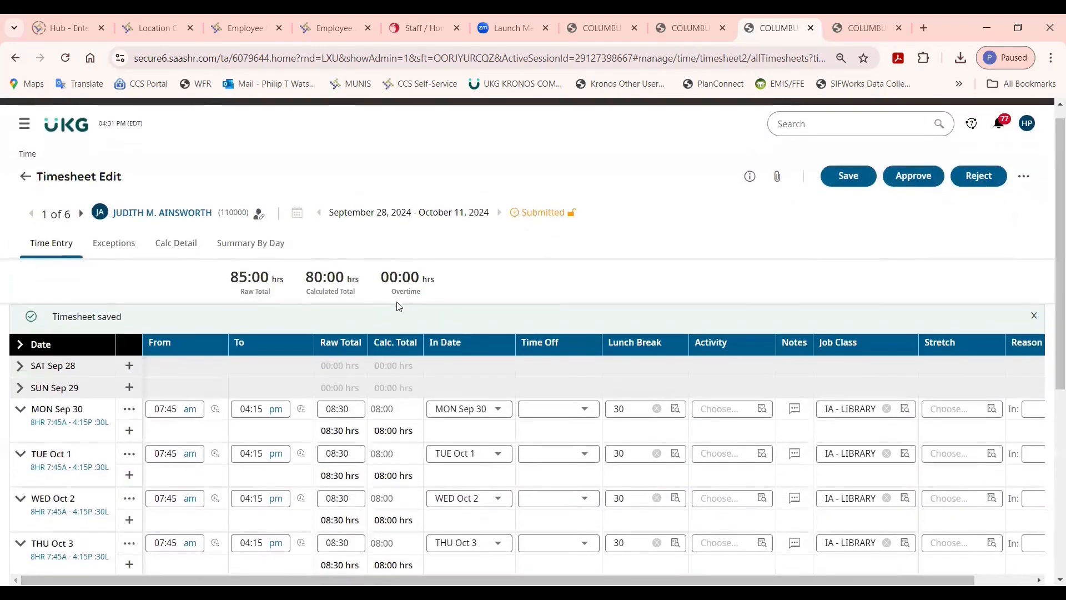
Recheck the first employee's Summary By Day for both weeks and the pay period totals
{"action": "left_click", "coordinate": [245, 246]}
{"action": "scroll", "coordinate": [1050, 310], "scroll_direction": "down", "scroll_amount": 3}
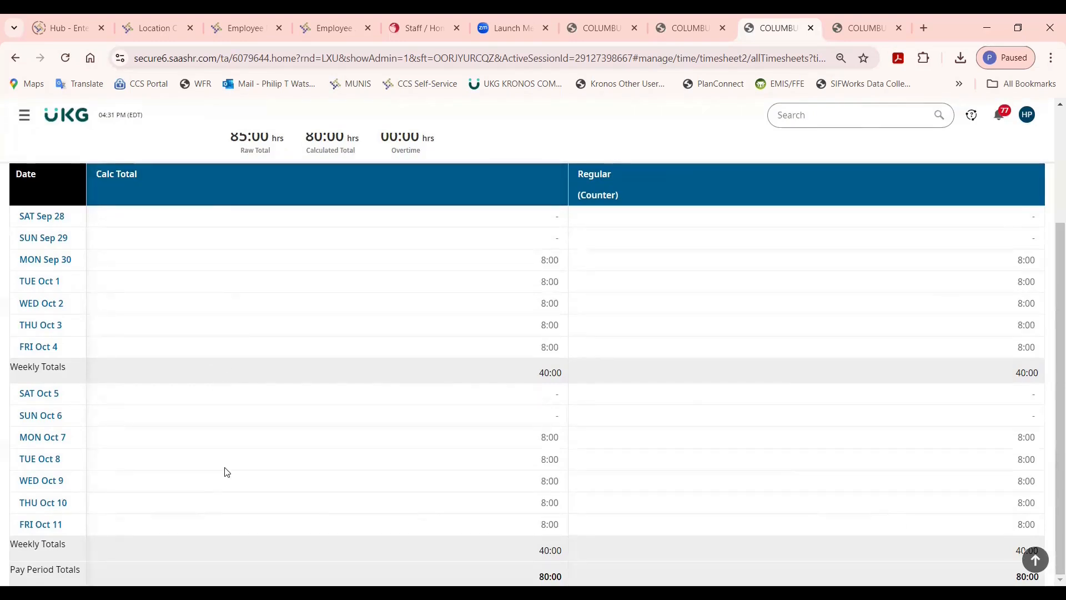
{"action": "scroll", "coordinate": [227, 472], "scroll_direction": "up", "scroll_amount": 3}
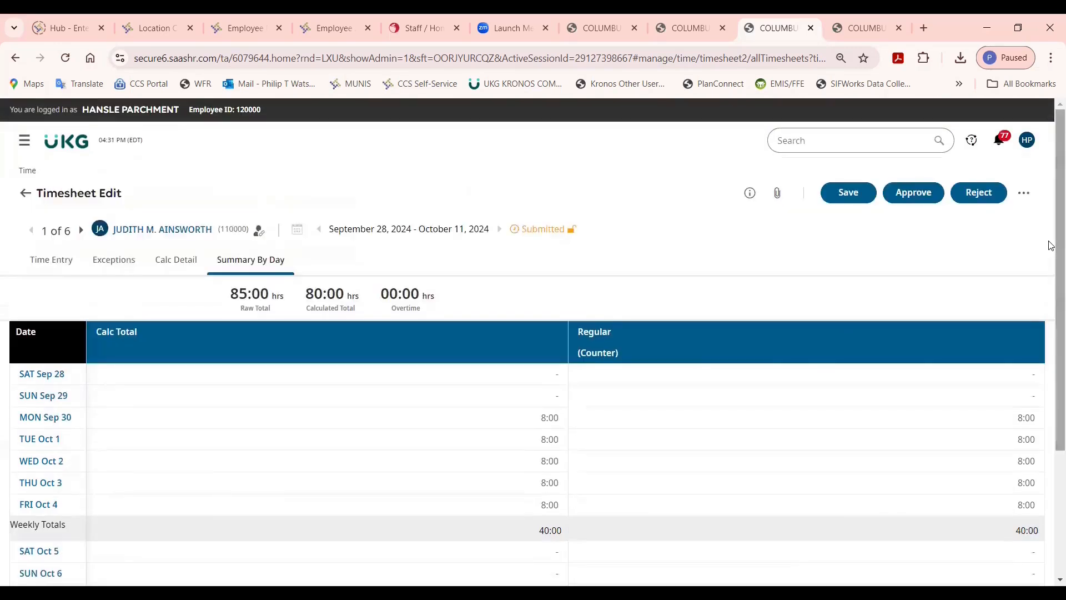
Go to the second employee's timesheet and review its daily summary for weekly totals and overtime
{"action": "left_click", "coordinate": [79, 230]}
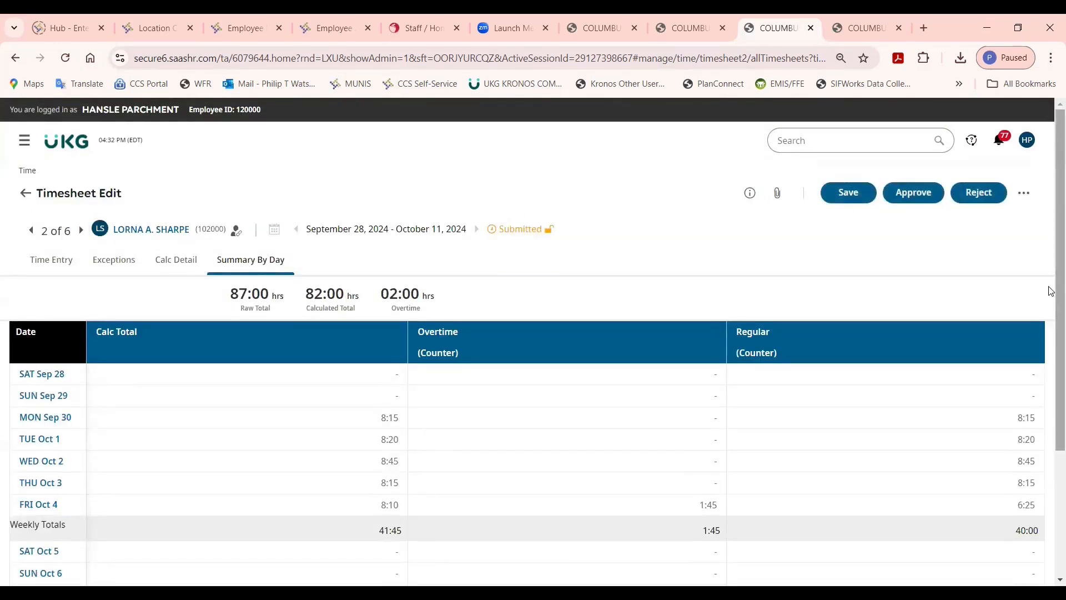
{"action": "scroll", "coordinate": [1051, 292], "scroll_direction": "down", "scroll_amount": 2}
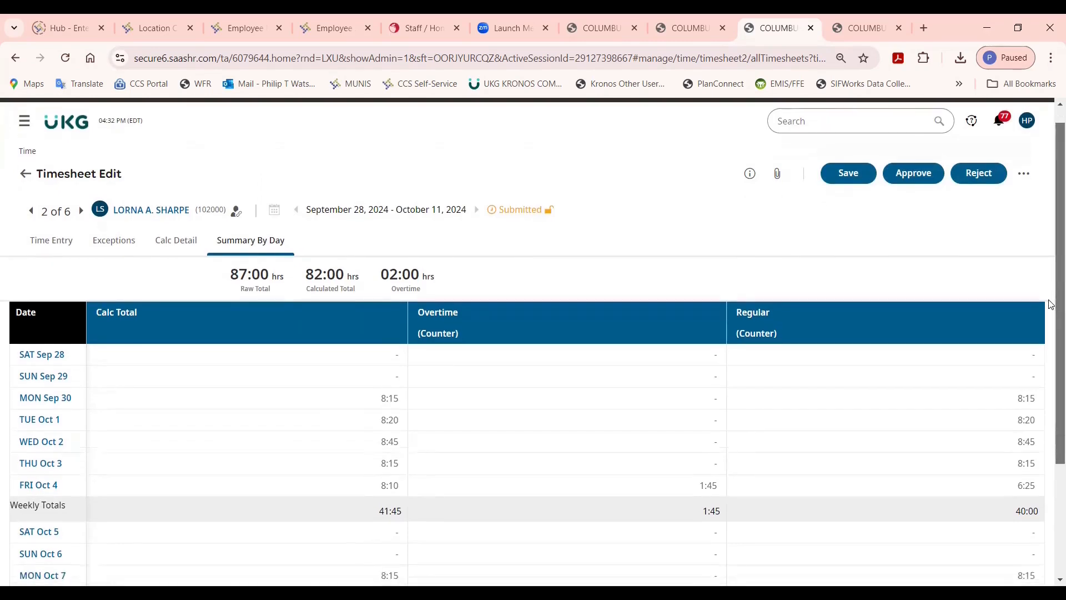
{"action": "scroll", "coordinate": [1051, 356], "scroll_direction": "down", "scroll_amount": 1}
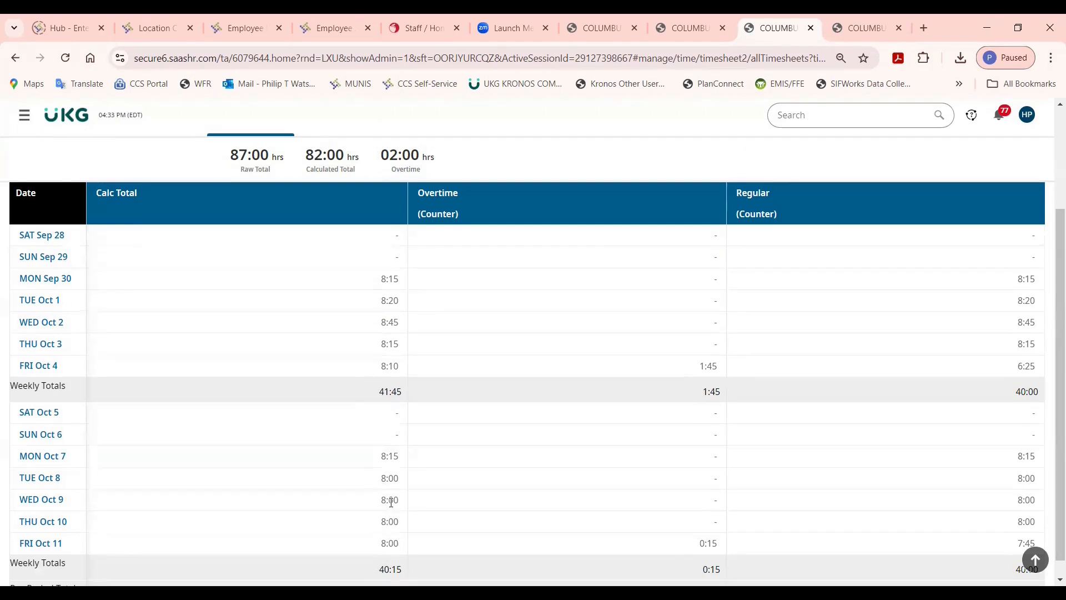
{"action": "scroll", "coordinate": [1050, 422], "scroll_direction": "up", "scroll_amount": 5}
Review the third employee's daily summary and examine the time entry for Monday, October 7
{"action": "left_click", "coordinate": [85, 224]}
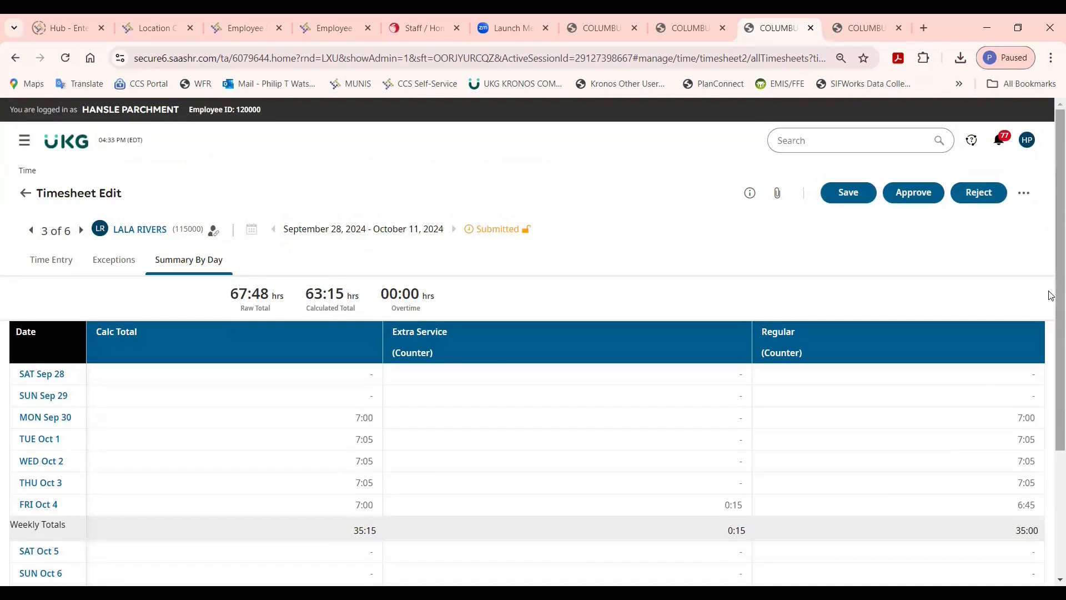
{"action": "scroll", "coordinate": [1052, 296], "scroll_direction": "down", "scroll_amount": 3}
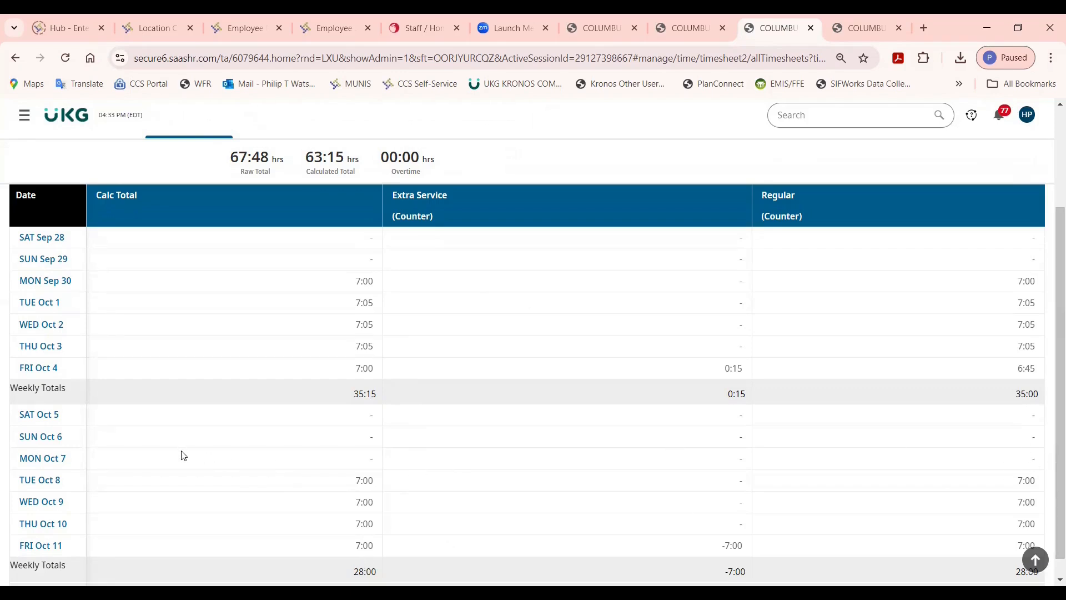
{"action": "left_click", "coordinate": [54, 461]}
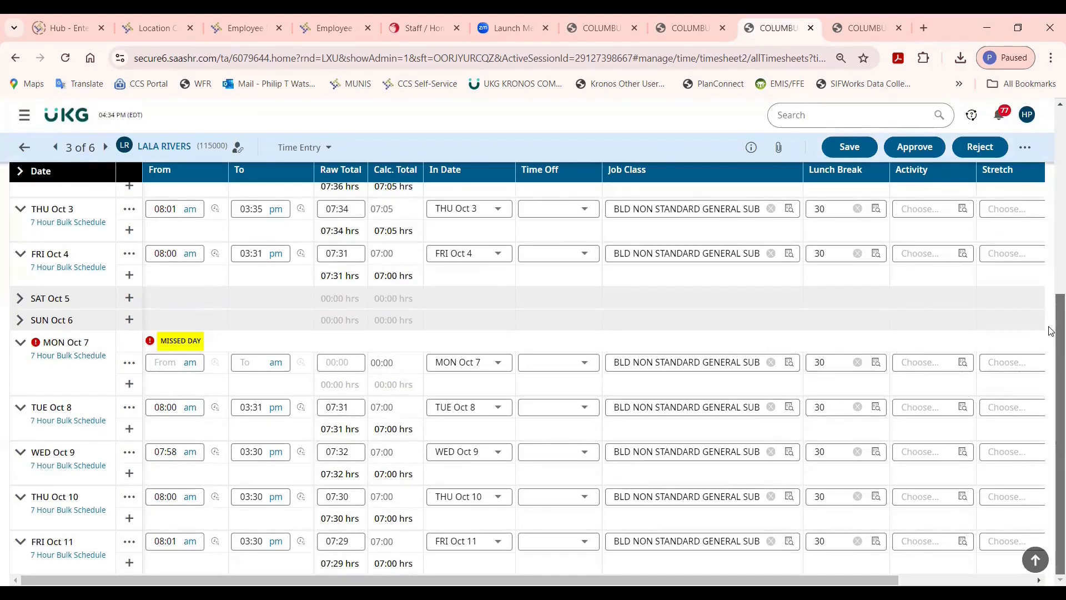
{"action": "scroll", "coordinate": [1051, 331], "scroll_direction": "up", "scroll_amount": 8}
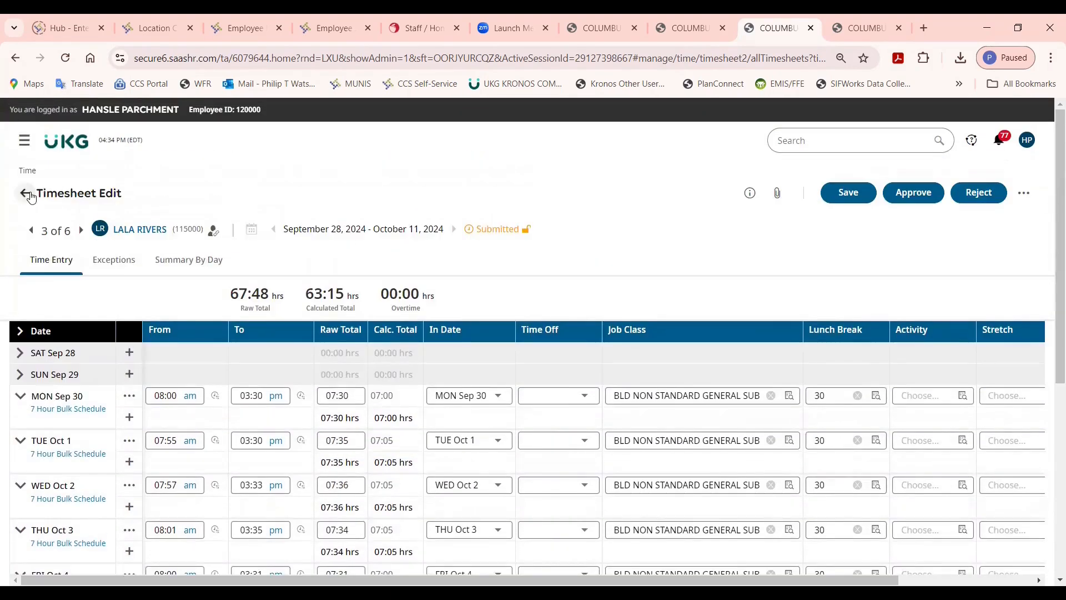
Return to the Approver Checklist and review the pending timesheet change request for 10/07/2024
{"action": "left_click", "coordinate": [26, 194]}
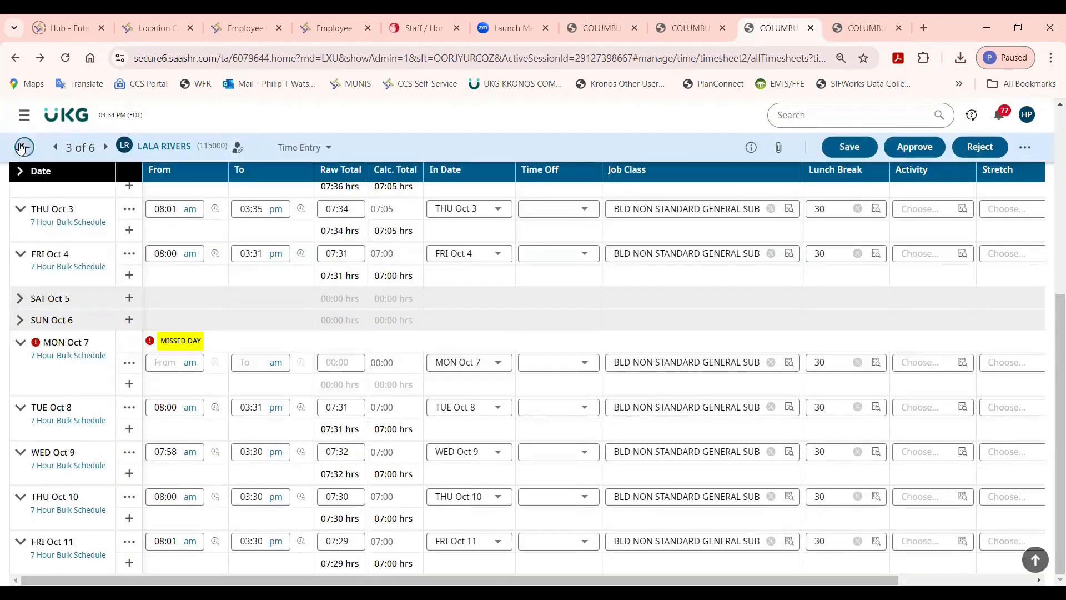
{"action": "left_click", "coordinate": [28, 199]}
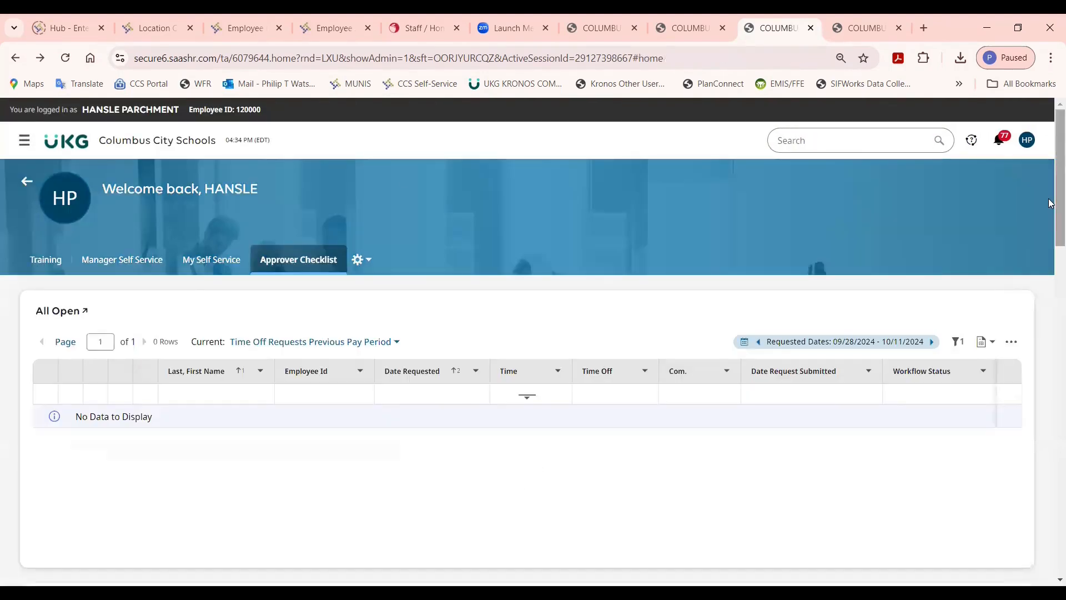
{"action": "left_click_drag", "start_coordinate": [1051, 203], "coordinate": [1051, 280]}
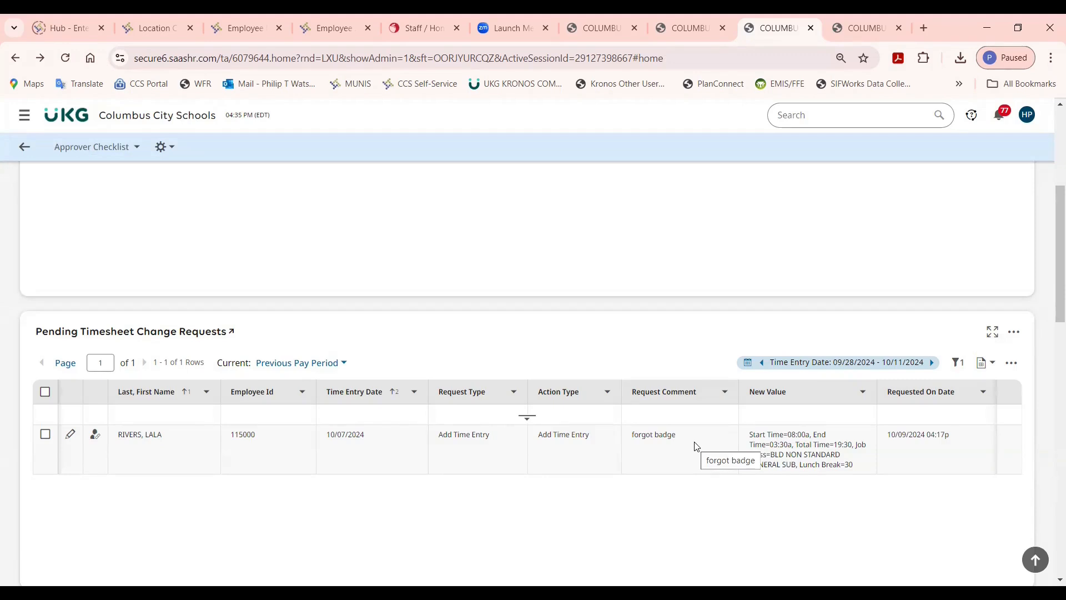
{"action": "left_click_drag", "start_coordinate": [1051, 268], "coordinate": [1051, 525]}
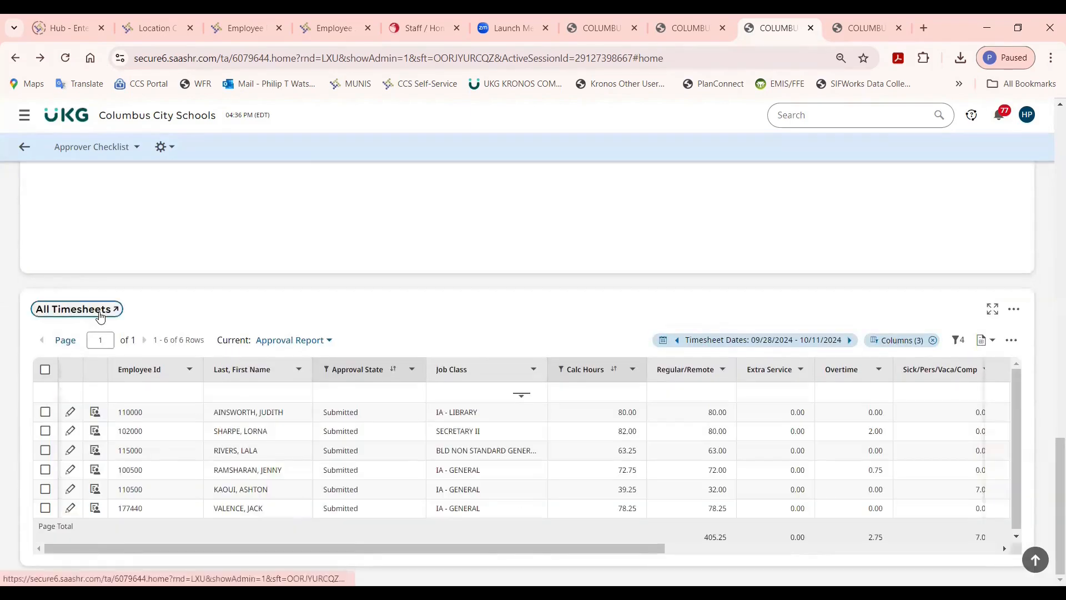
Reopen all rows from the All Timesheets list for viewing and advance to the fourth employee's timesheet
{"action": "left_click", "coordinate": [100, 309]}
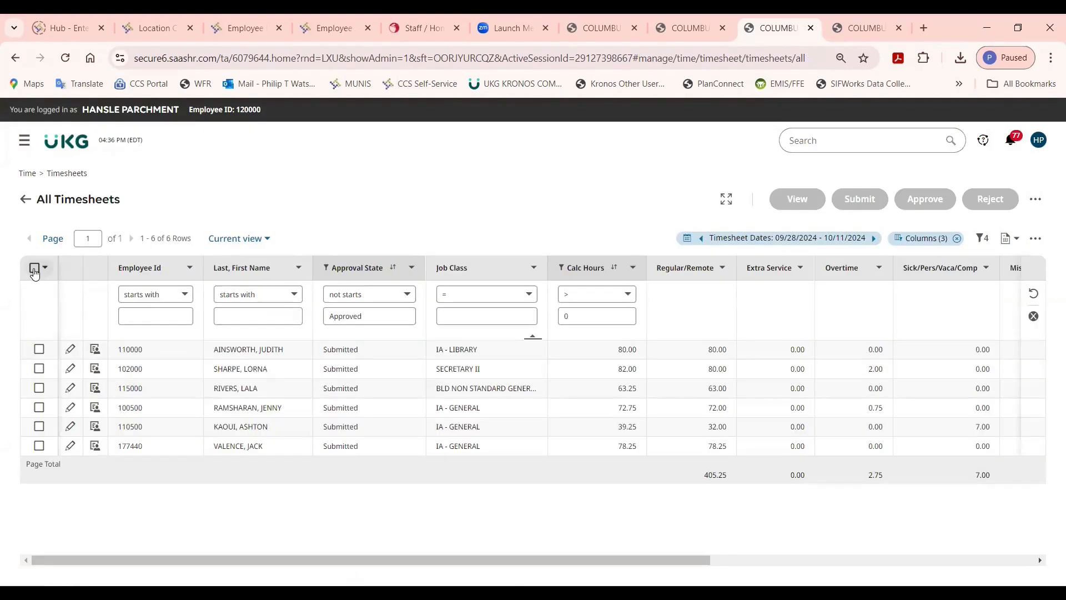
{"action": "left_click", "coordinate": [34, 271]}
{"action": "left_click", "coordinate": [45, 295]}
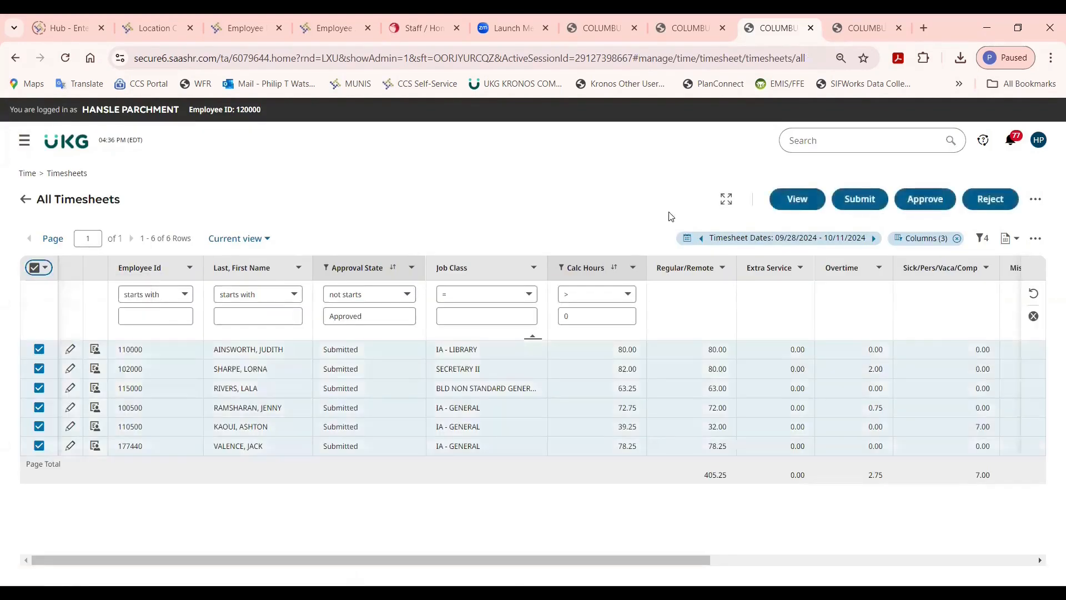
{"action": "left_click", "coordinate": [798, 199]}
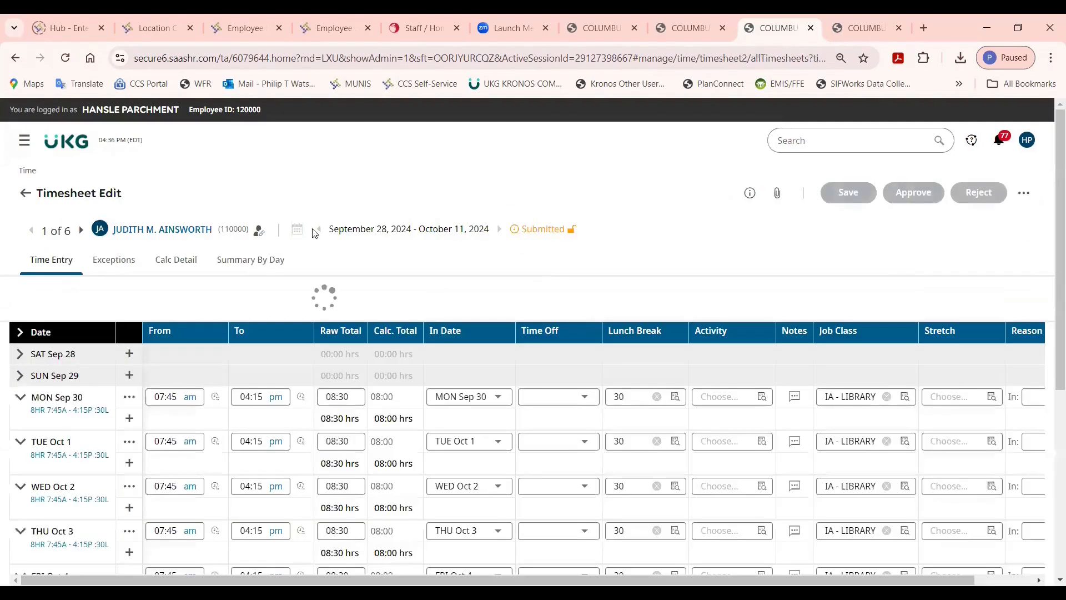
{"action": "left_click", "coordinate": [83, 231]}
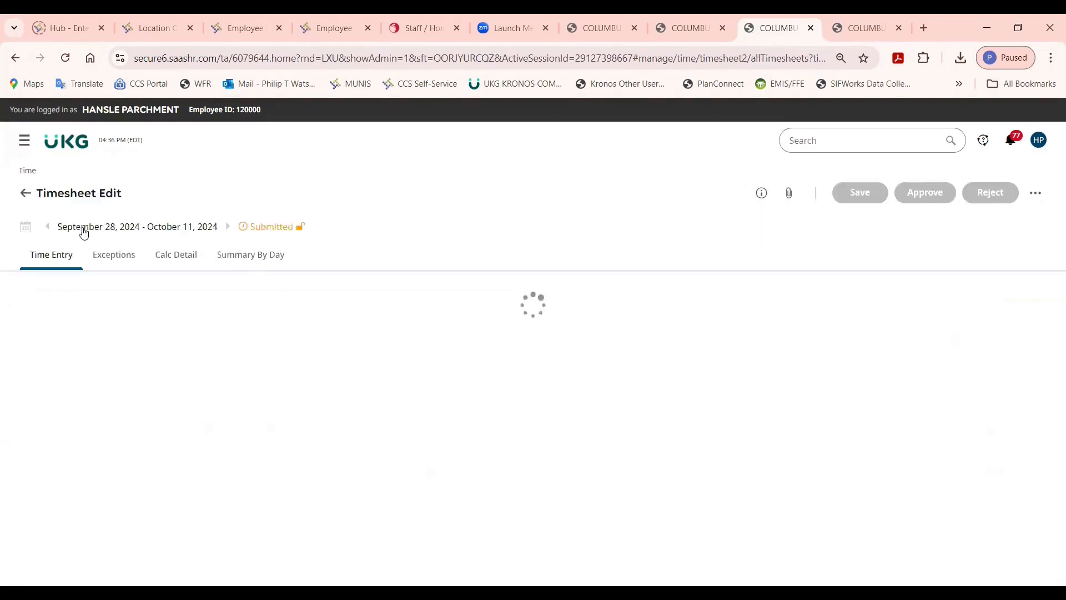
{"action": "left_click", "coordinate": [82, 231]}
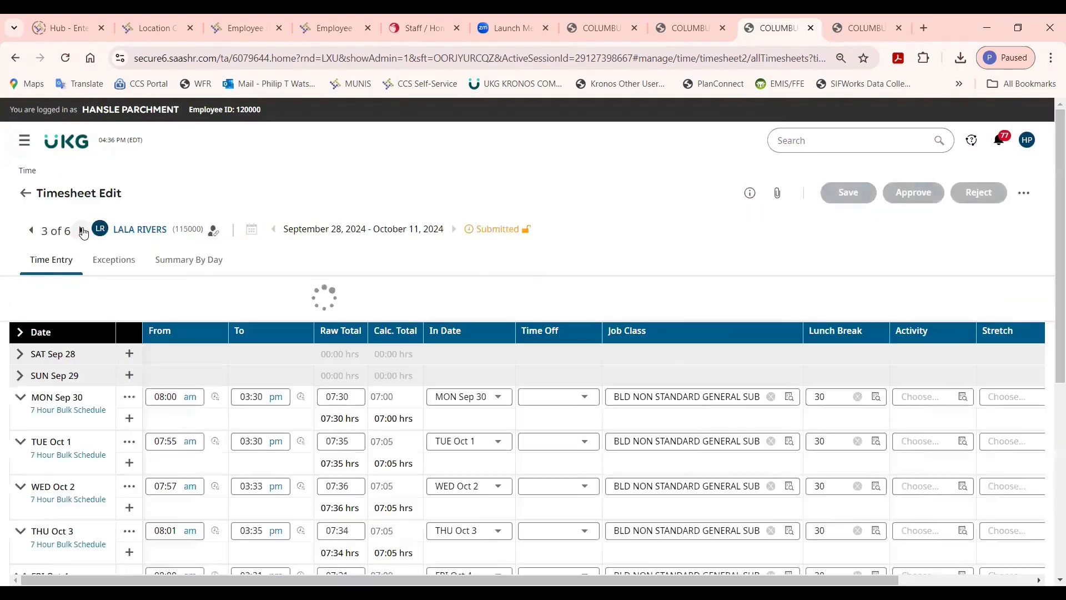
{"action": "left_click", "coordinate": [83, 231]}
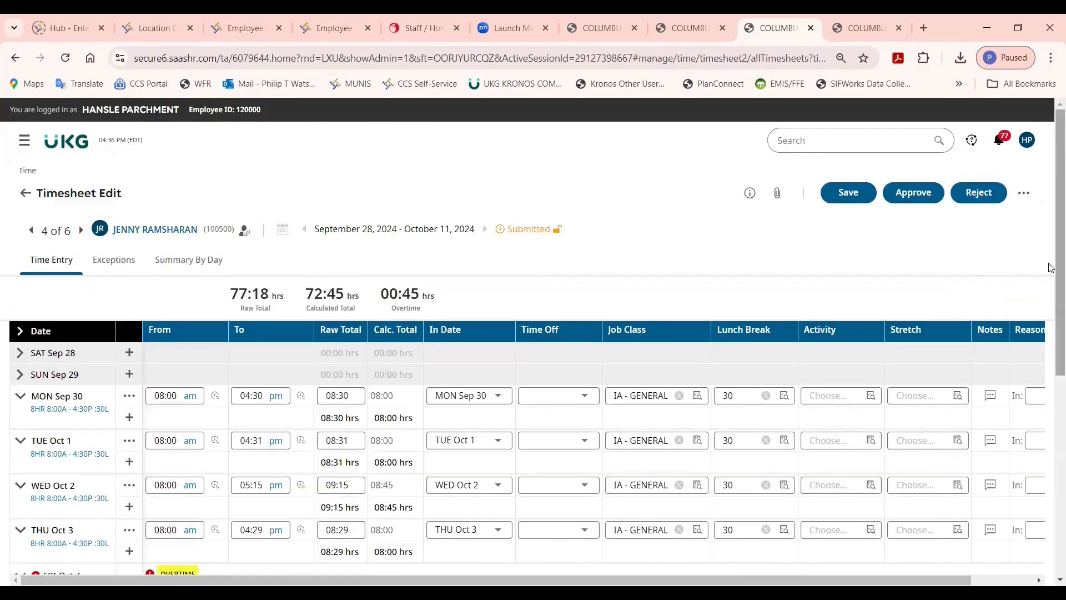
Review the fourth employee's daily summary and weekly totals, and examine the time entry for Tuesday, October 8
{"action": "scroll", "coordinate": [1055, 267], "scroll_direction": "down", "scroll_amount": 1}
{"action": "left_click", "coordinate": [188, 227]}
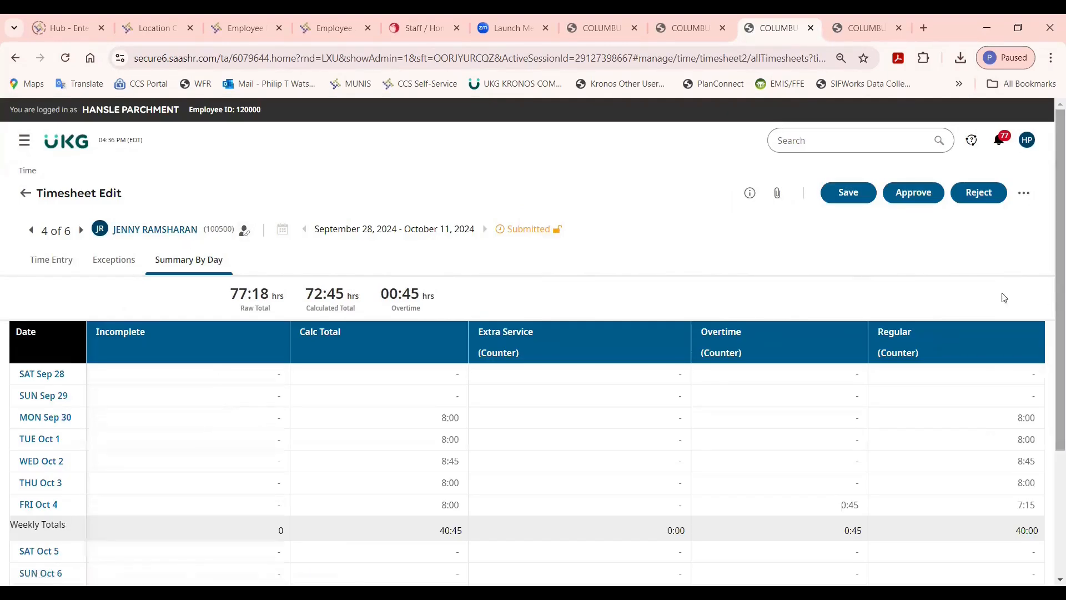
{"action": "left_click_drag", "start_coordinate": [442, 533], "coordinate": [462, 533]}
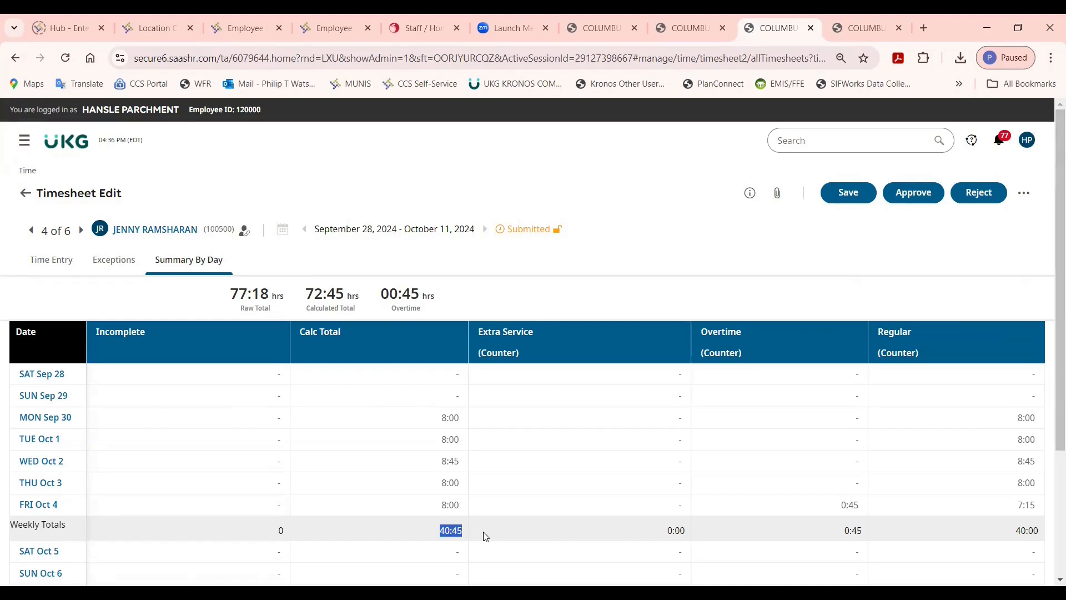
{"action": "scroll", "coordinate": [1050, 455], "scroll_direction": "down", "scroll_amount": 3}
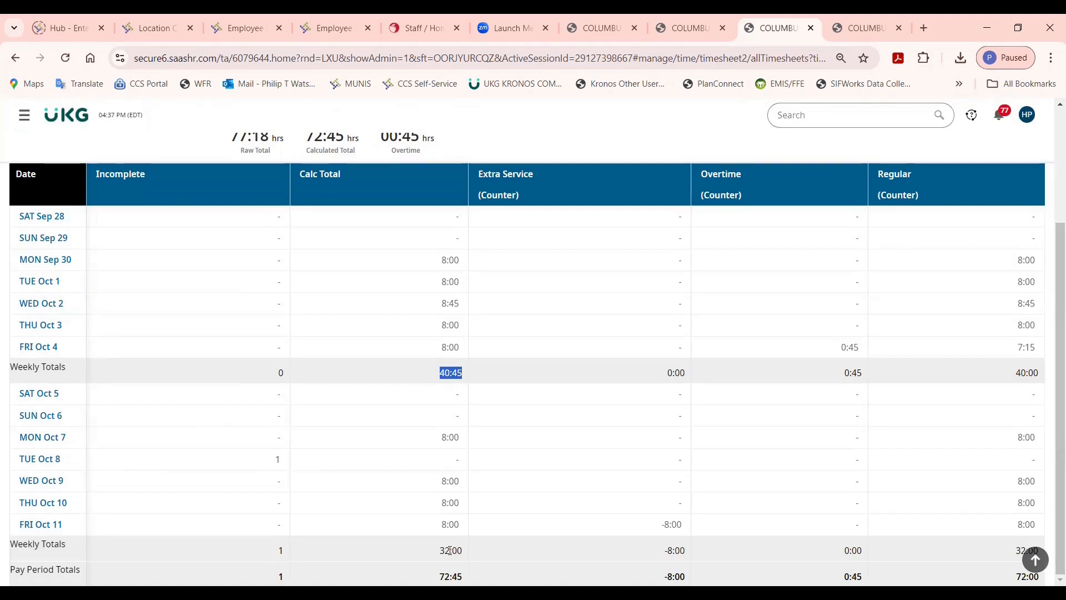
{"action": "left_click", "coordinate": [45, 463]}
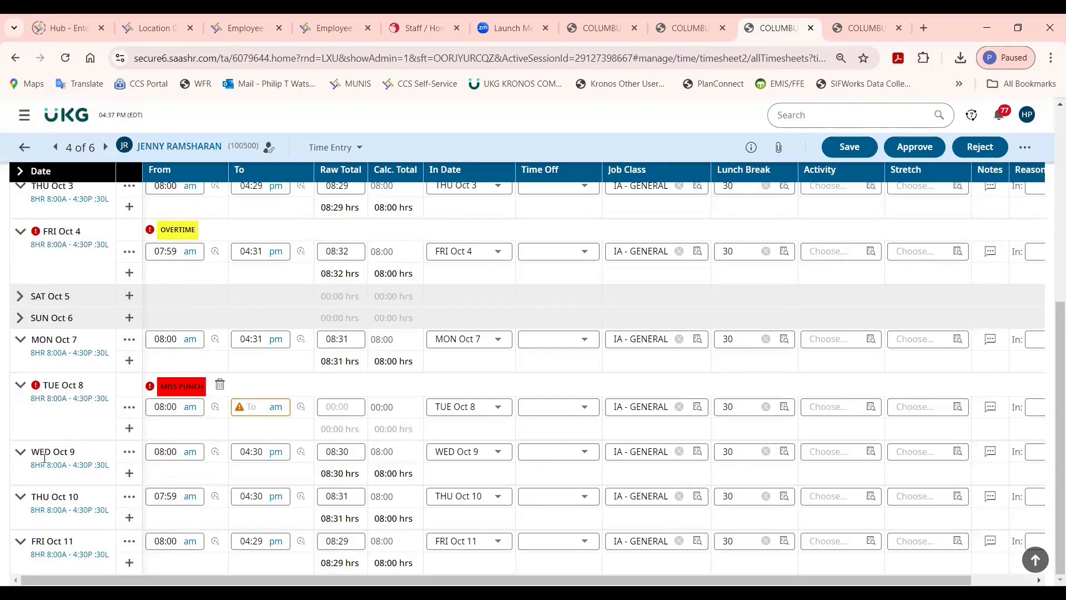
Return to the Approver Checklist and check the pending timesheet change requests for one from the fourth employee
{"action": "scroll", "coordinate": [442, 151], "scroll_direction": "up", "scroll_amount": 10}
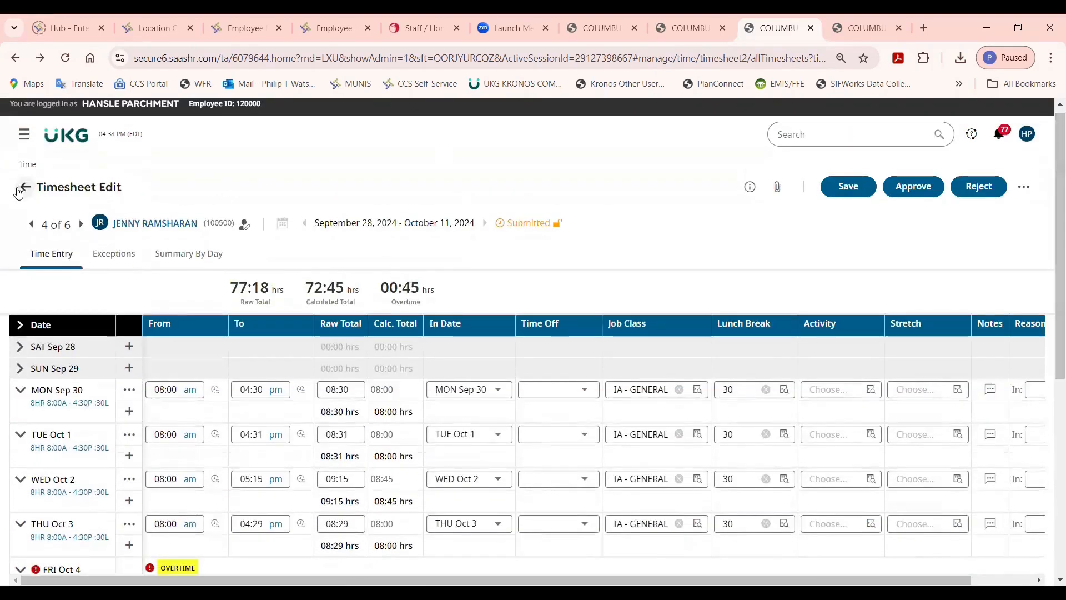
{"action": "left_click", "coordinate": [23, 188]}
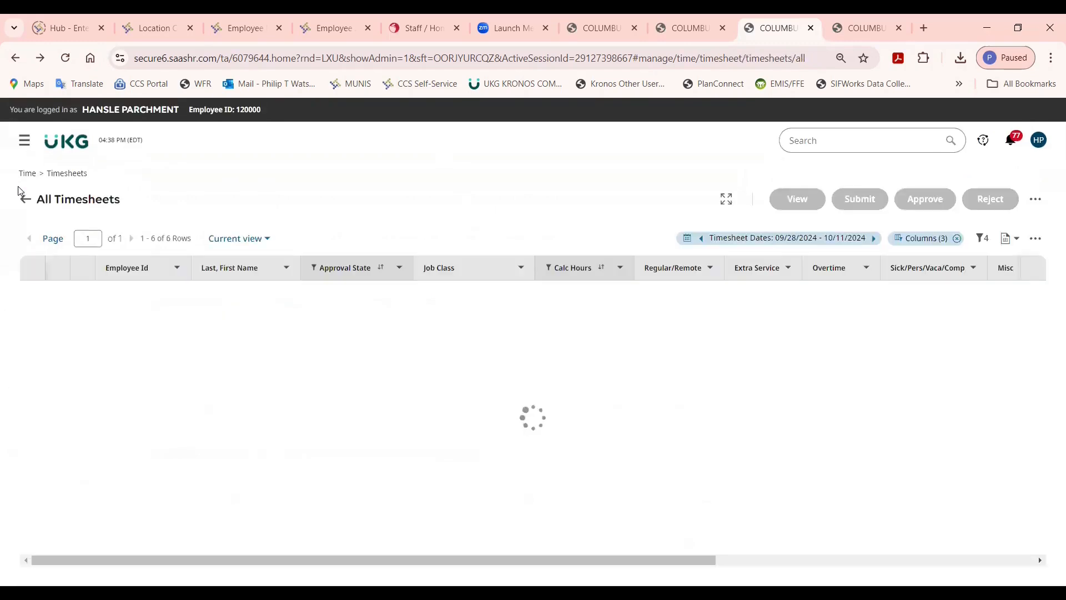
{"action": "left_click", "coordinate": [25, 200]}
{"action": "scroll", "coordinate": [1051, 217], "scroll_direction": "down", "scroll_amount": 4}
{"action": "scroll", "coordinate": [1051, 217], "scroll_direction": "up", "scroll_amount": 2}
{"action": "scroll", "coordinate": [1051, 222], "scroll_direction": "down", "scroll_amount": 2}
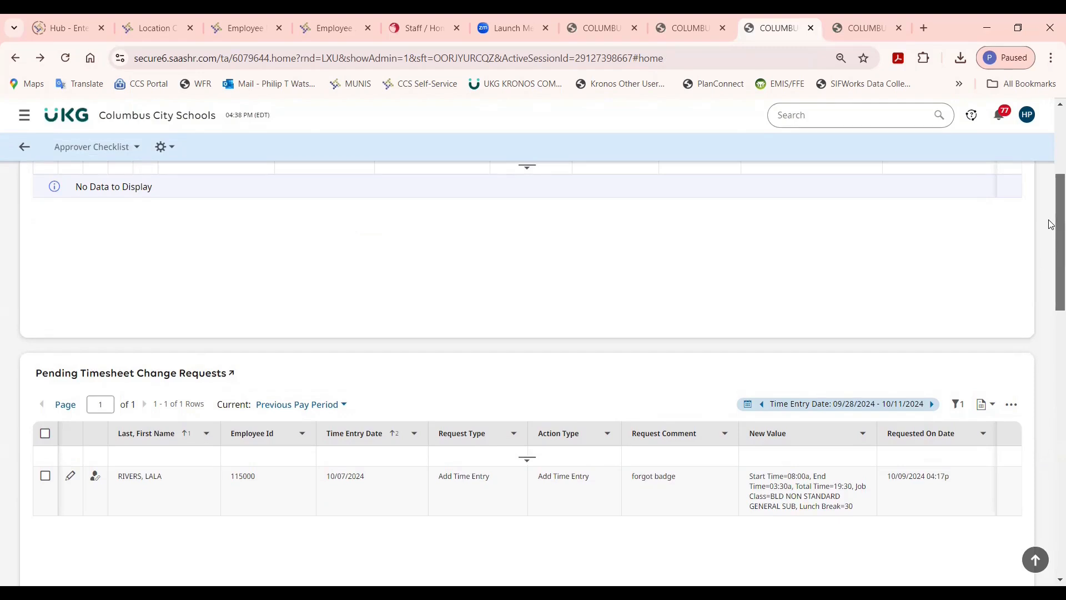
{"action": "left_click_drag", "start_coordinate": [1051, 224], "coordinate": [1052, 497]}
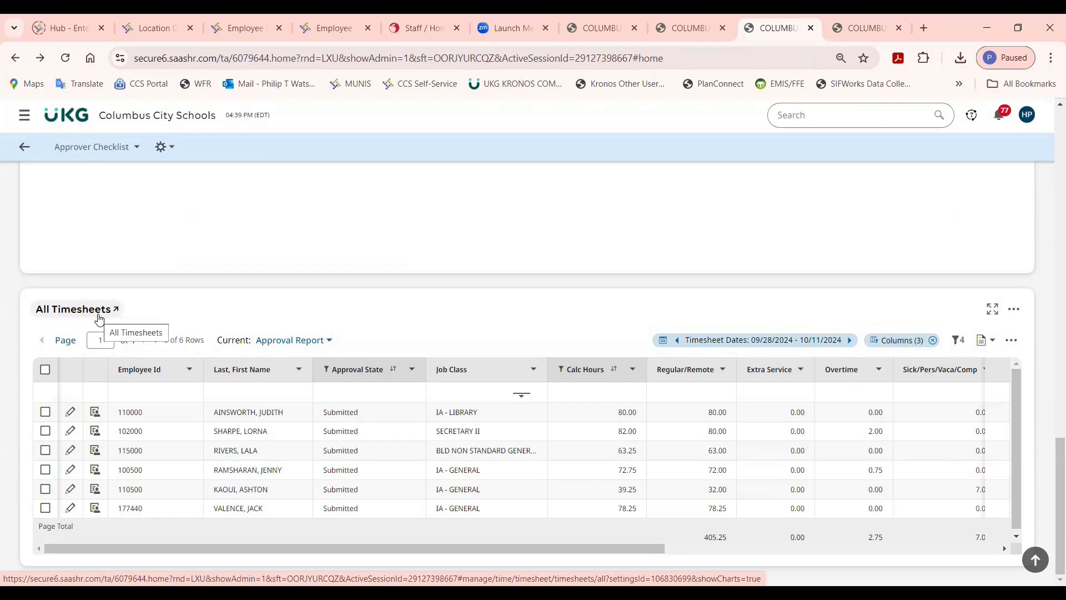
Open every timesheet in the All Timesheets list for viewing and advance to the fifth employee's timesheet
{"action": "left_click", "coordinate": [98, 317]}
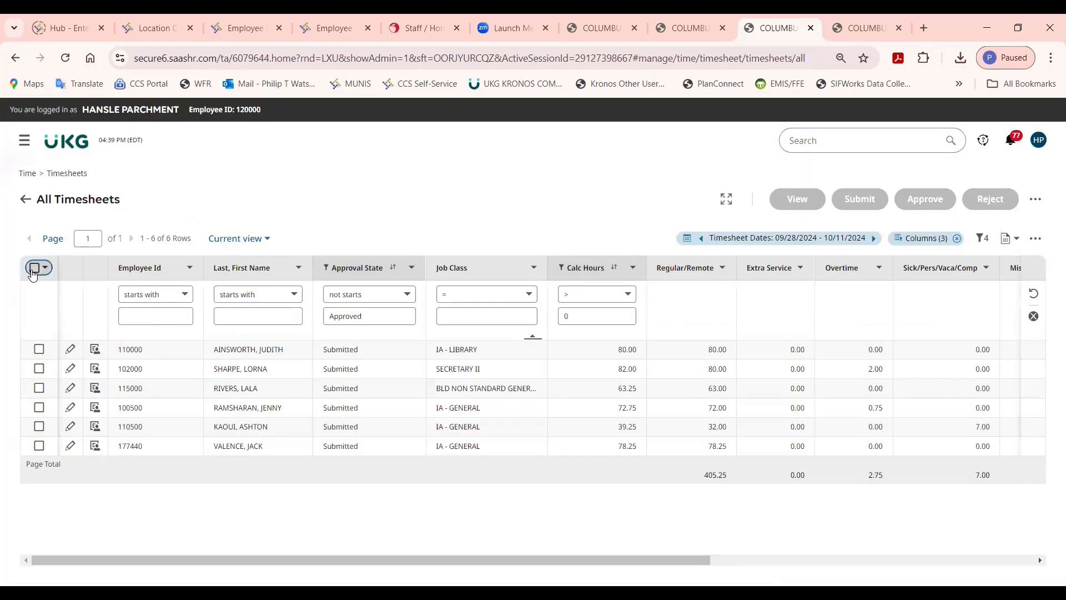
{"action": "left_click", "coordinate": [34, 272]}
{"action": "left_click", "coordinate": [51, 294]}
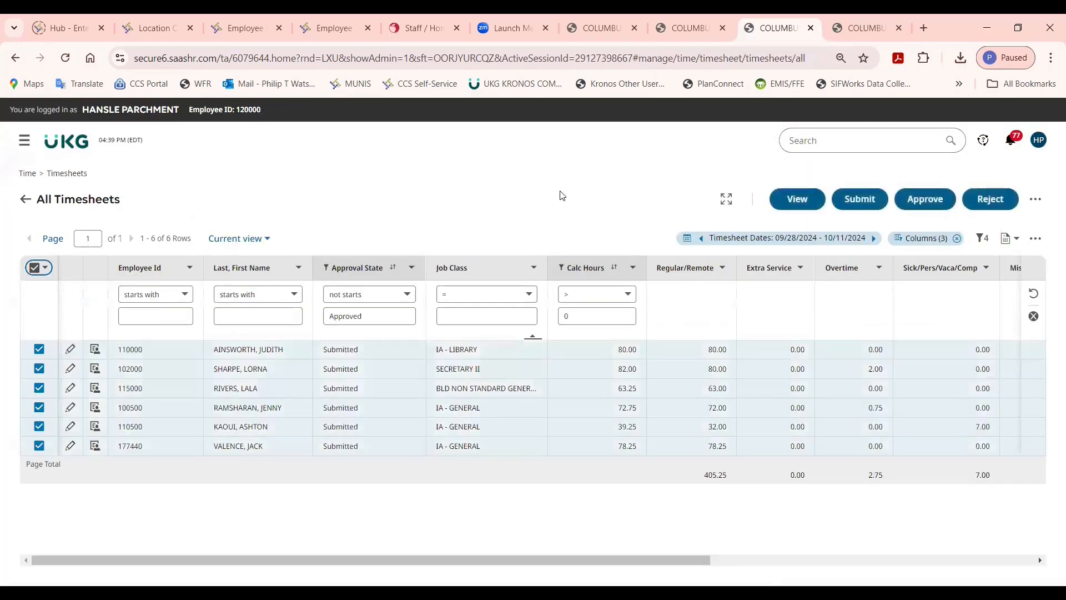
{"action": "left_click", "coordinate": [798, 199]}
{"action": "left_click", "coordinate": [82, 231]}
{"action": "left_click", "coordinate": [82, 231]}
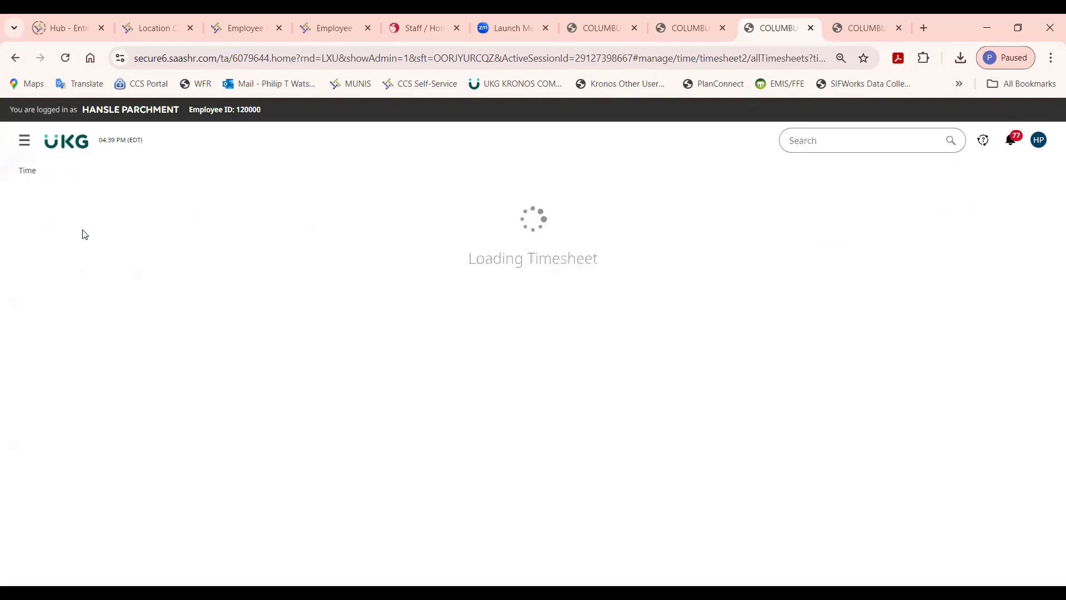
{"action": "left_click", "coordinate": [82, 231]}
{"action": "left_click", "coordinate": [83, 231]}
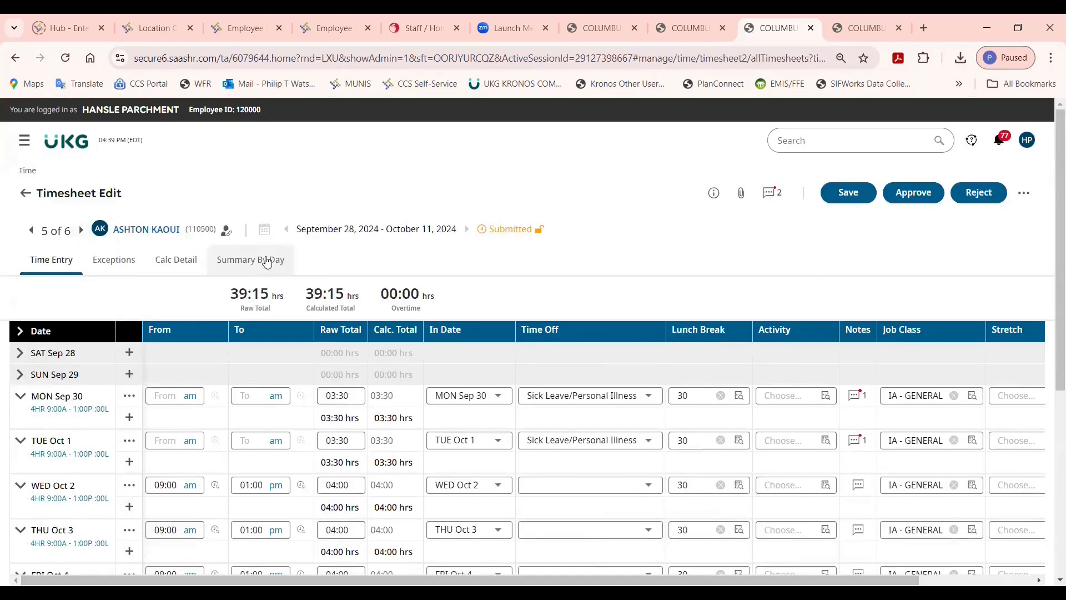
Review the fifth employee's daily summary for both weekly totals, extra service and personal illness hours
{"action": "left_click", "coordinate": [267, 262]}
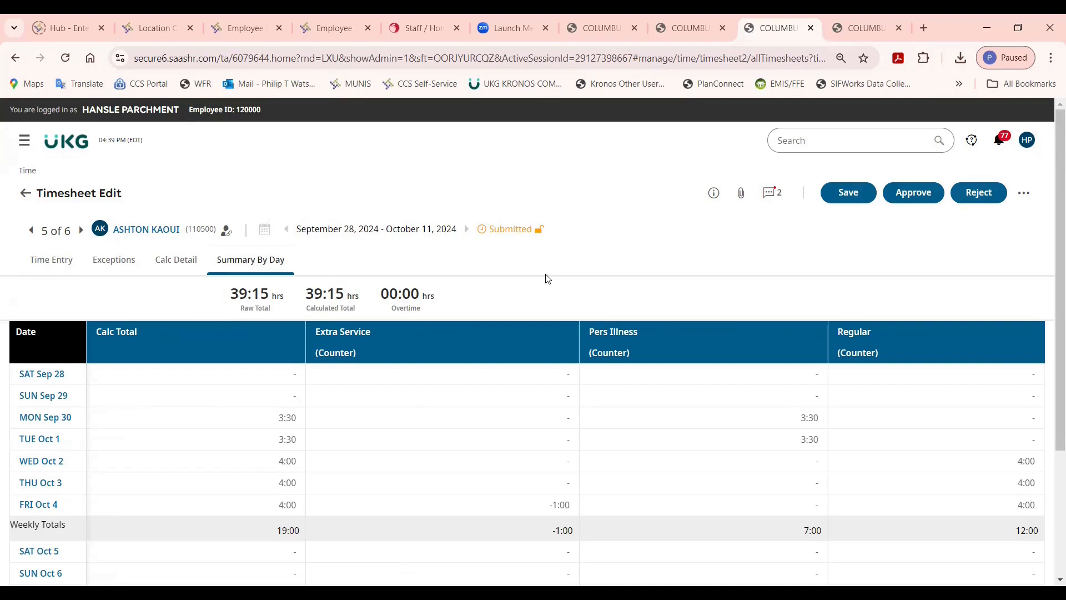
{"action": "left_click_drag", "start_coordinate": [1050, 202], "coordinate": [1052, 265]}
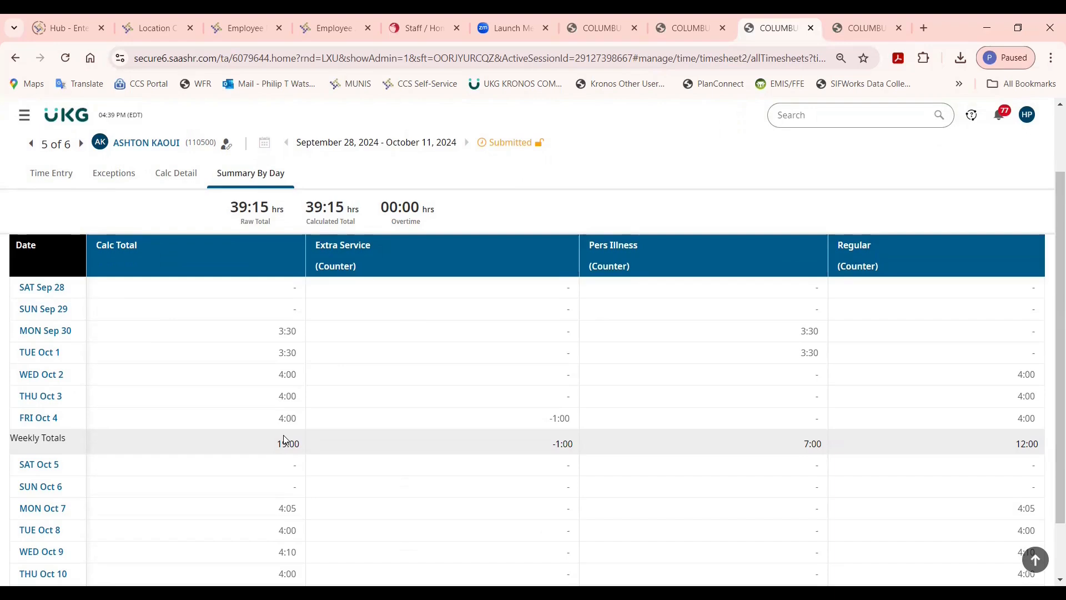
{"action": "scroll", "coordinate": [1054, 436], "scroll_direction": "down", "scroll_amount": 2}
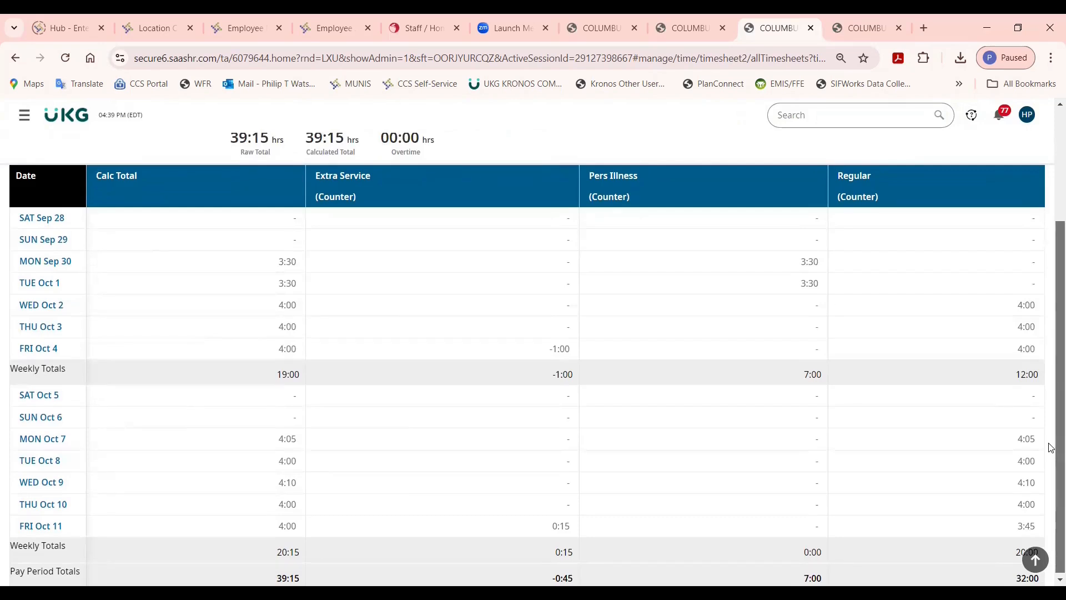
{"action": "scroll", "coordinate": [1052, 448], "scroll_direction": "up", "scroll_amount": 3}
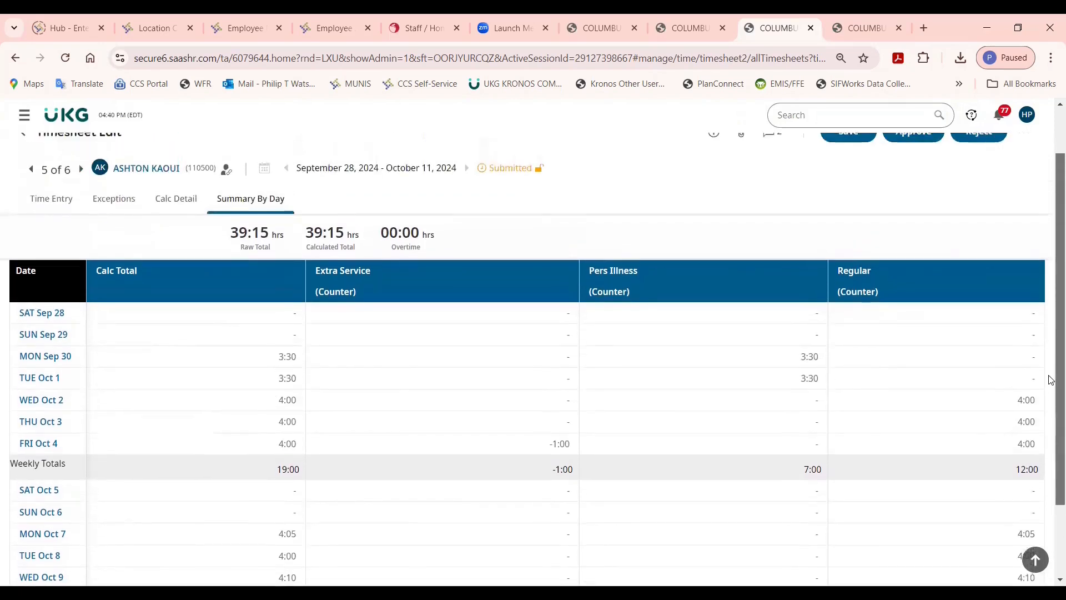
Open the time entry for Monday, September 30 and read the note attached to the sick leave
{"action": "left_click", "coordinate": [65, 354]}
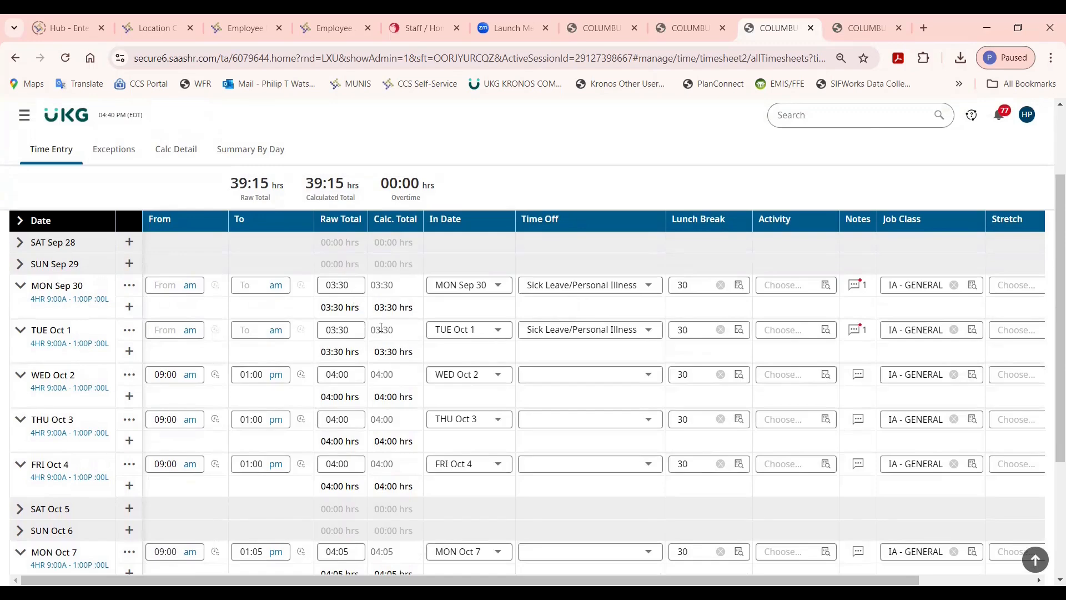
{"action": "left_click", "coordinate": [858, 285]}
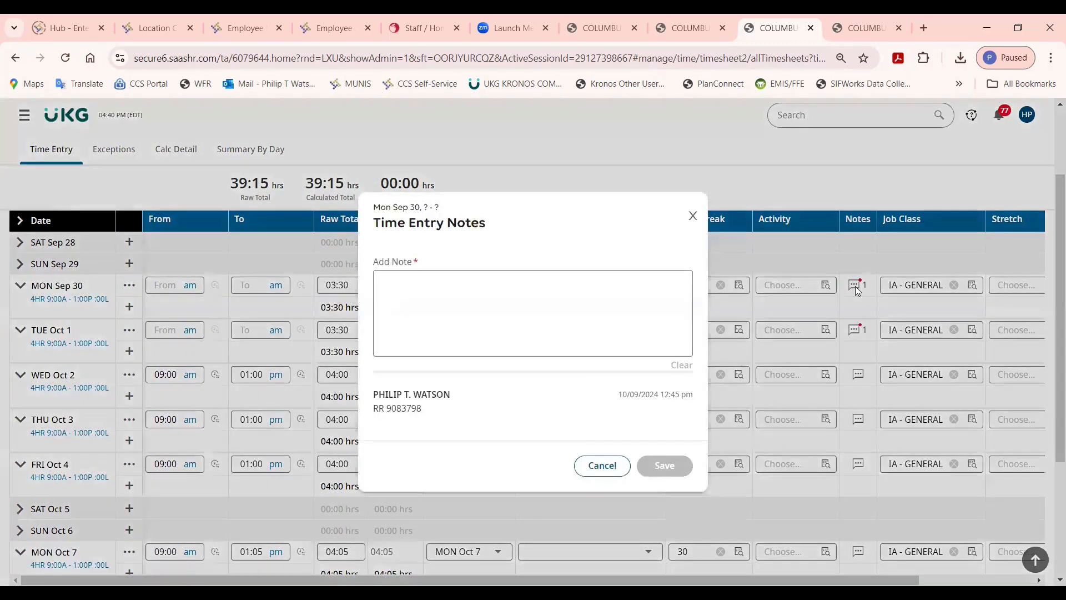
{"action": "left_click", "coordinate": [692, 217]}
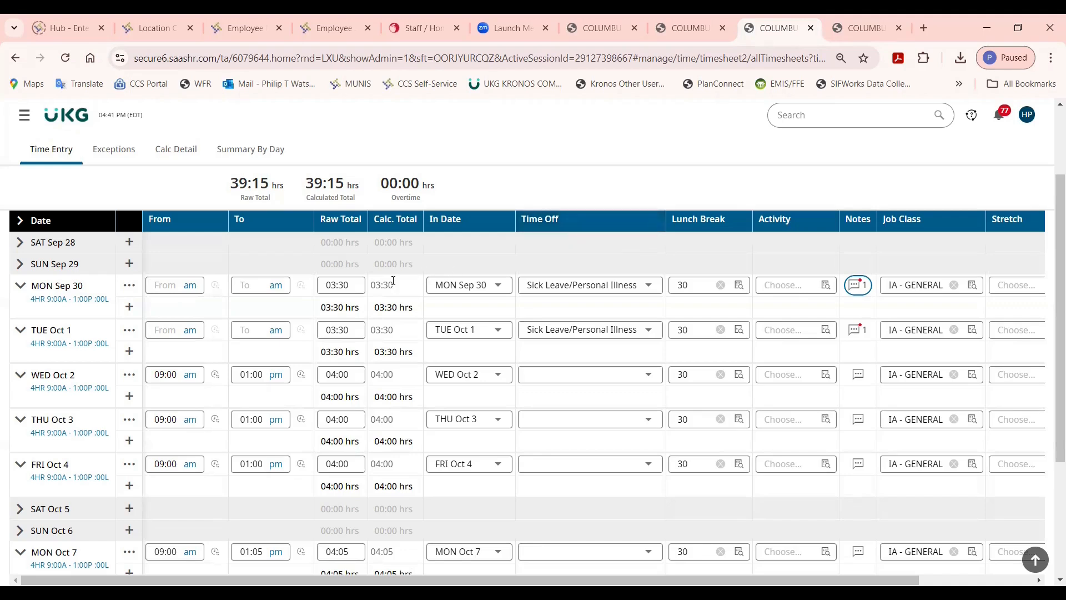
Set the sick leave raw totals for September 30 and October 1 to 4 hours, save the timesheet, and recheck its daily summary
{"action": "left_click", "coordinate": [343, 285]}
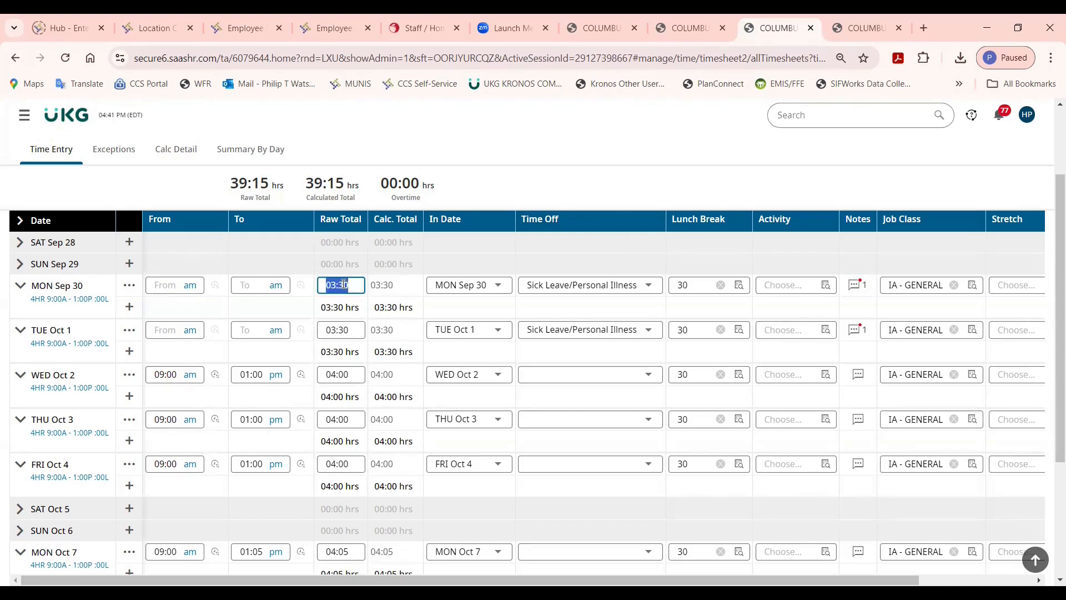
{"action": "type", "text": "4"}
{"action": "key", "text": "Tab"}
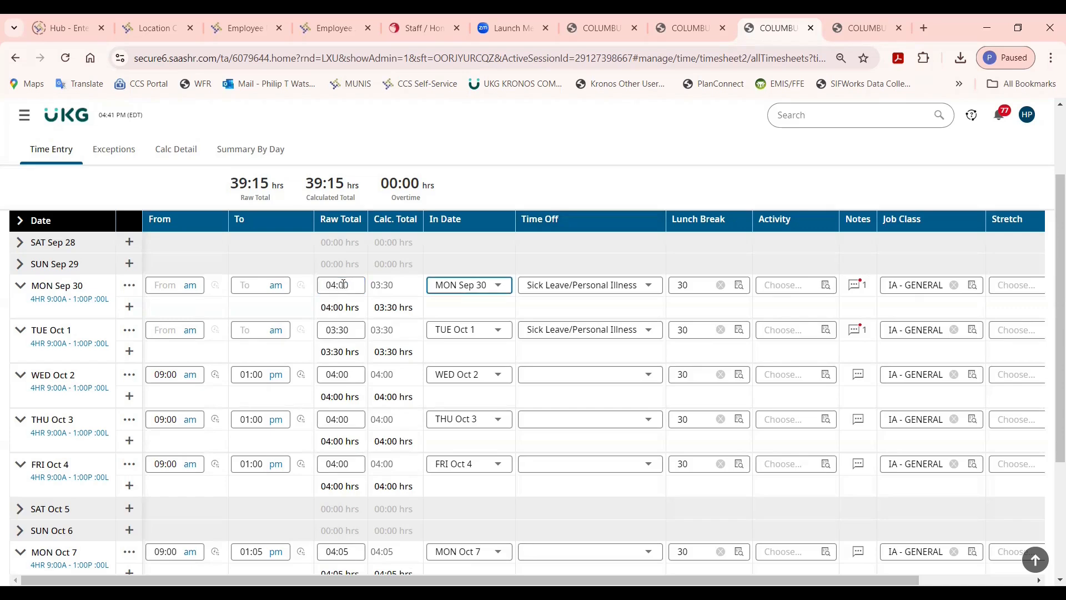
{"action": "left_click", "coordinate": [344, 330]}
{"action": "double_click", "coordinate": [344, 331]}
{"action": "triple_click", "coordinate": [344, 330]}
{"action": "type", "text": "4"}
{"action": "key", "text": "Tab"}
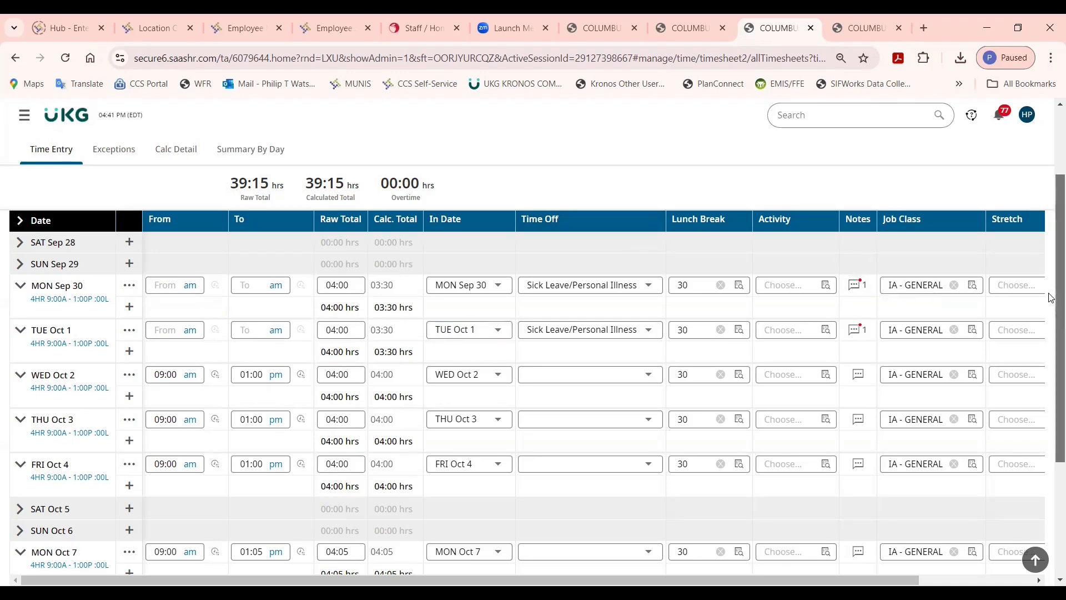
{"action": "scroll", "coordinate": [1051, 297], "scroll_direction": "up", "scroll_amount": 2}
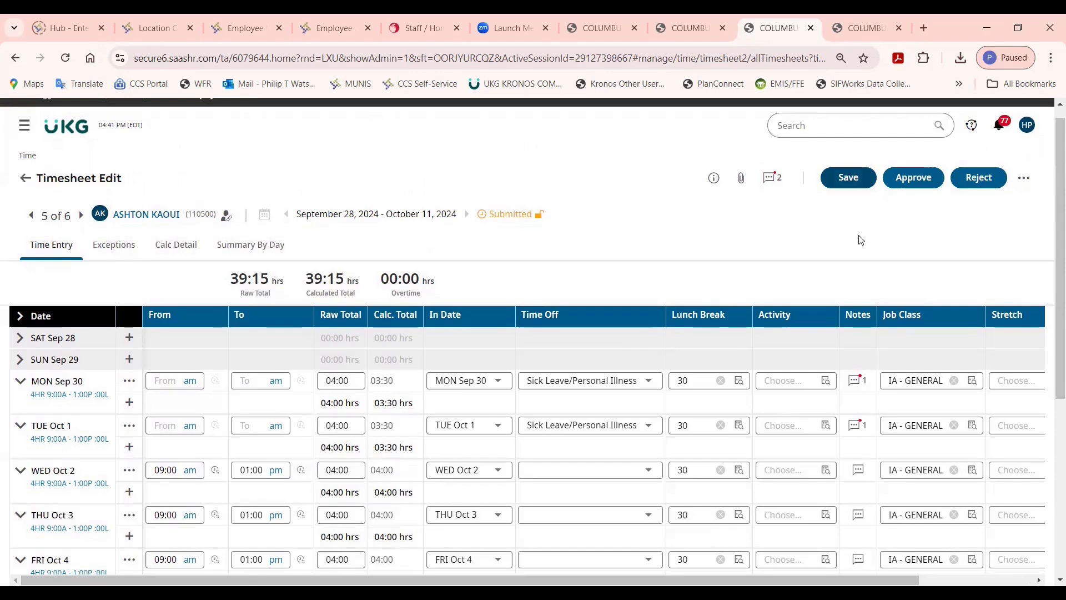
{"action": "left_click", "coordinate": [848, 178]}
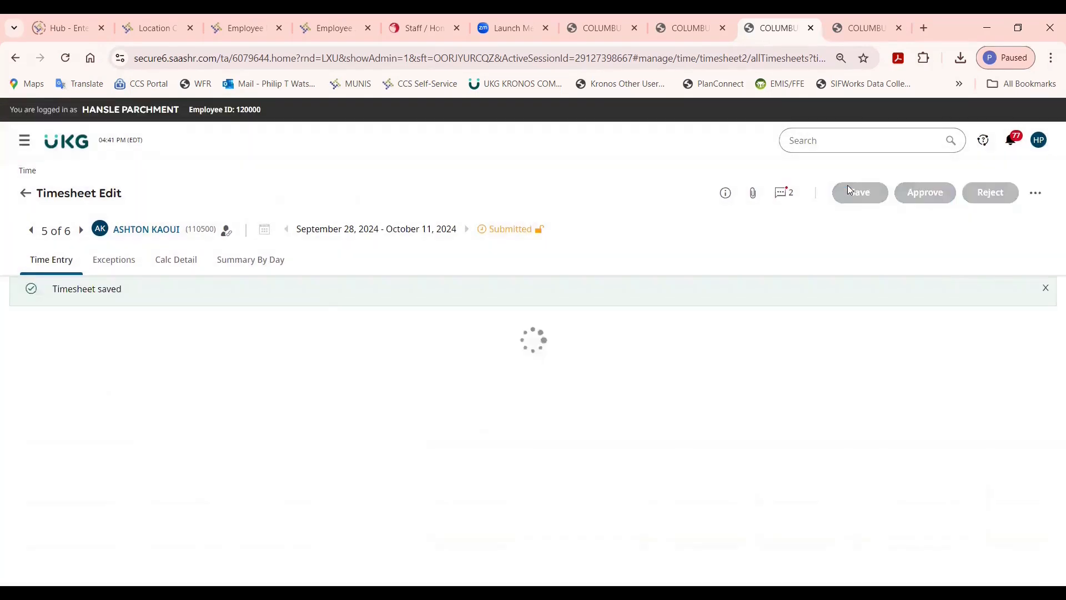
{"action": "left_click", "coordinate": [248, 260]}
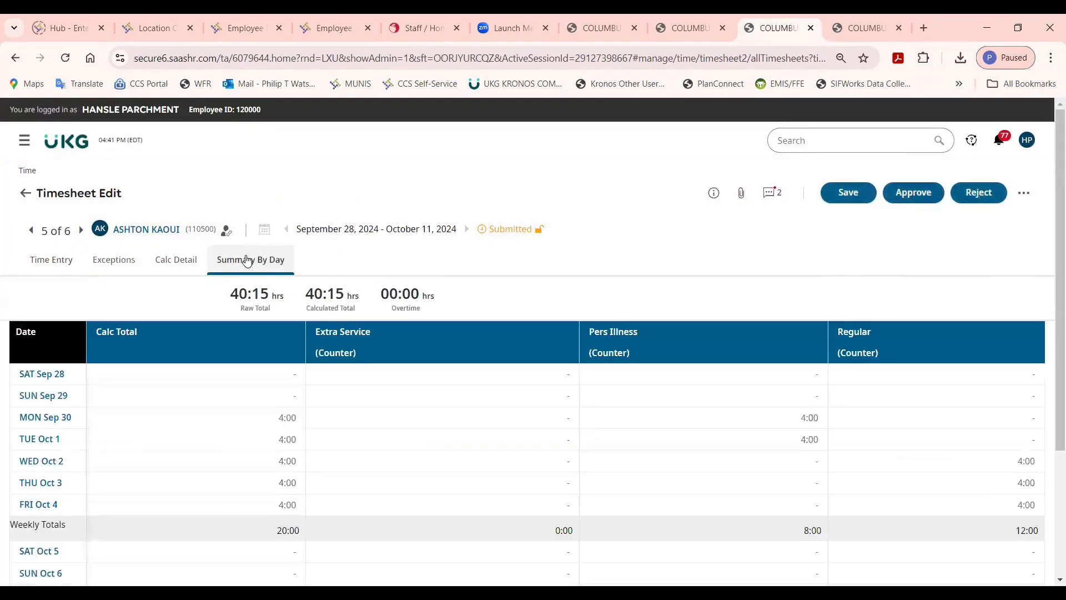
{"action": "mouse_move", "coordinate": [1051, 316]}
{"action": "left_mouse_down"}
{"action": "mouse_move", "coordinate": [1050, 420]}
{"action": "mouse_move", "coordinate": [1051, 282]}
{"action": "mouse_move", "coordinate": [1051, 334]}
{"action": "left_mouse_up"}
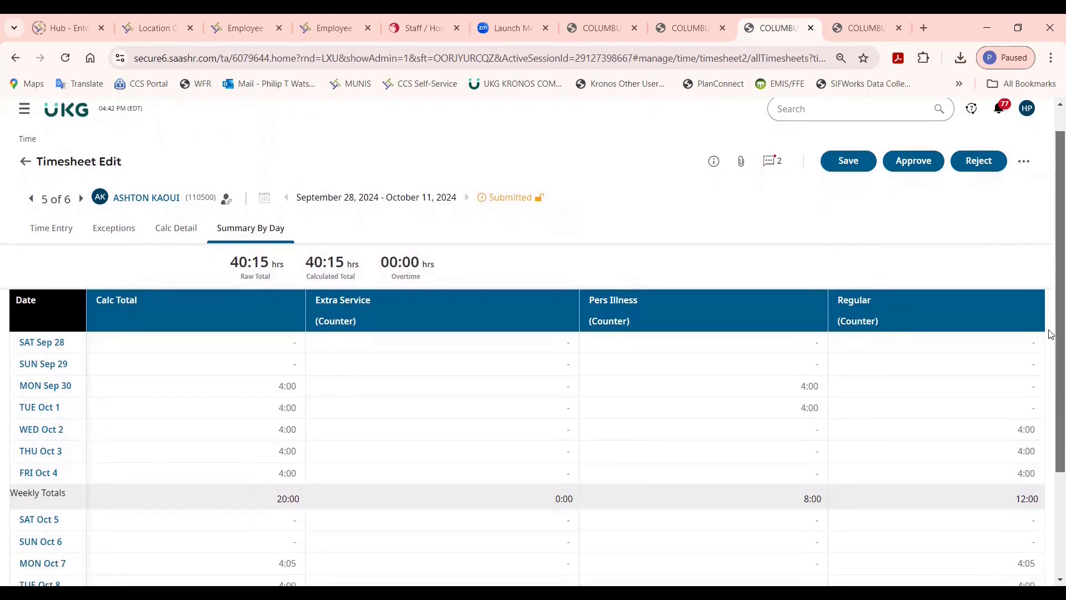
Set the Default Lunch Break to 0 in the fifth employee's profile cost centers and save the profile
{"action": "left_click", "coordinate": [165, 202]}
{"action": "left_click_drag", "start_coordinate": [1054, 226], "coordinate": [1023, 461]}
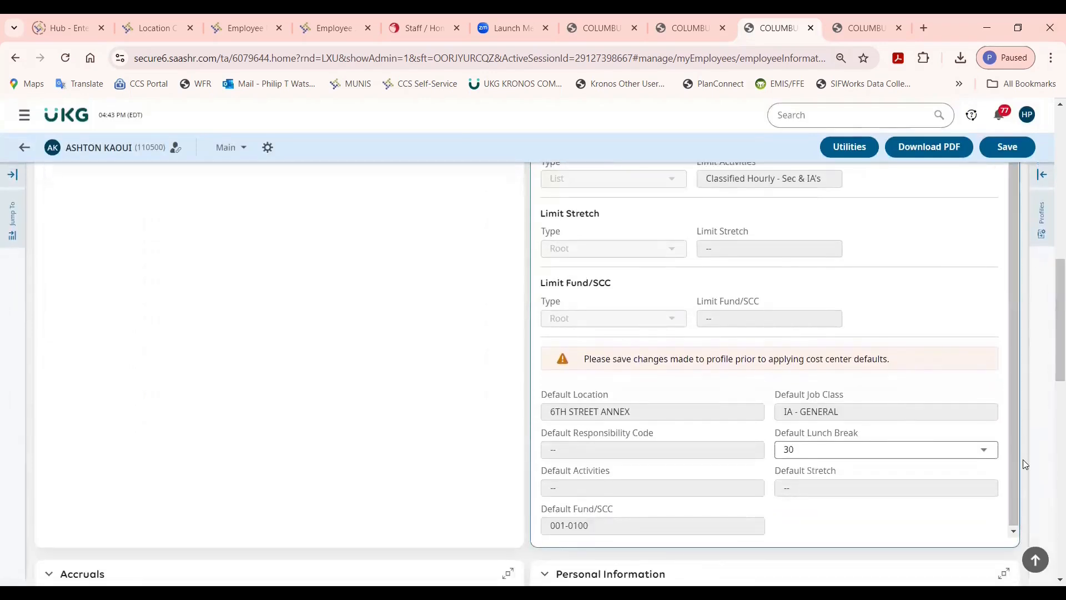
{"action": "left_click", "coordinate": [959, 458]}
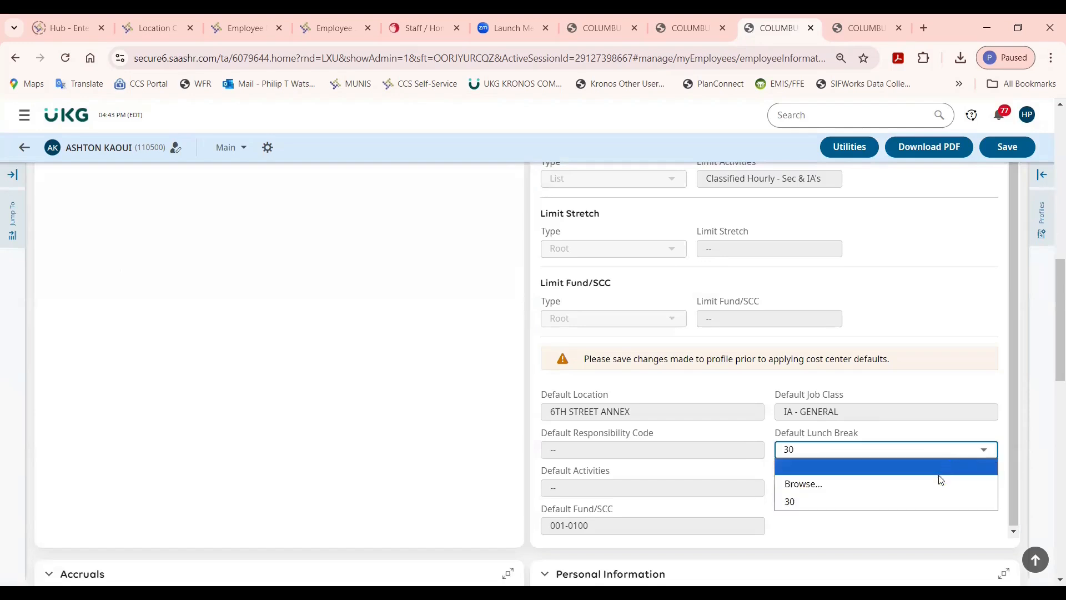
{"action": "left_click", "coordinate": [934, 483]}
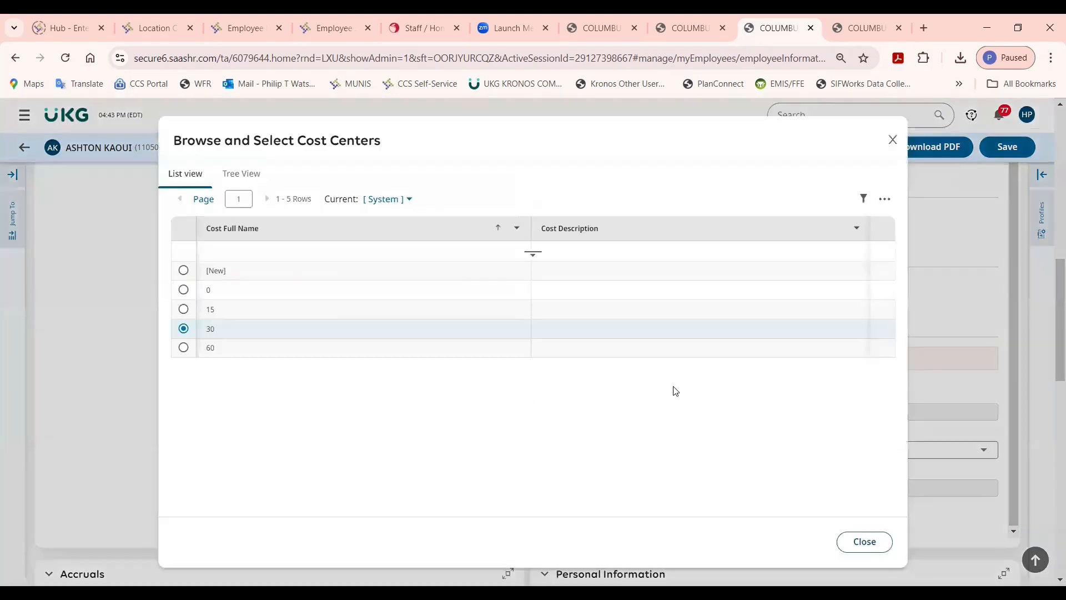
{"action": "left_click", "coordinate": [189, 291]}
{"action": "left_click", "coordinate": [1005, 147]}
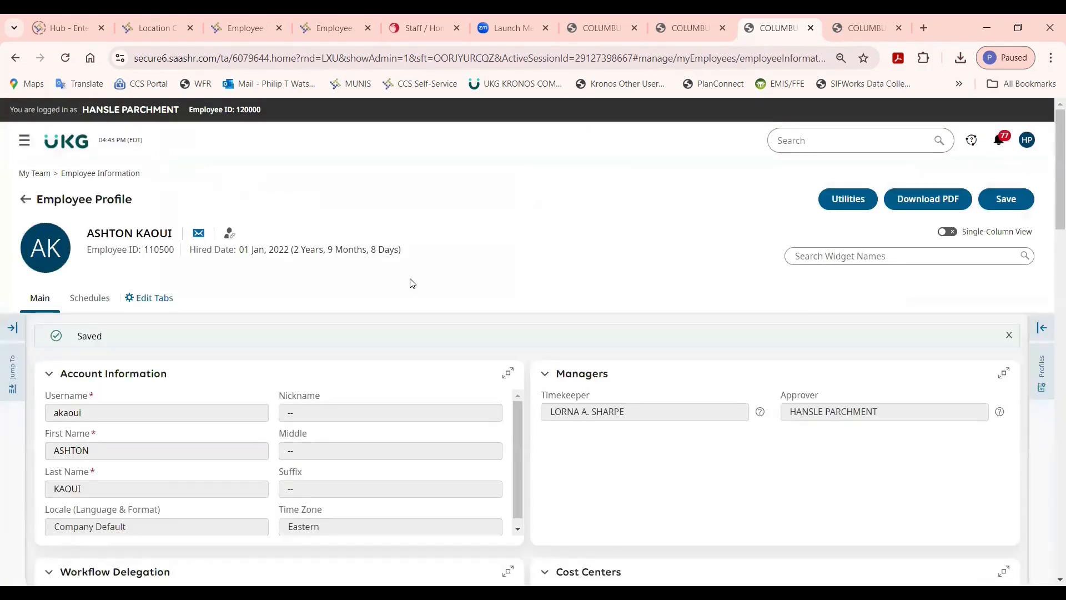
Return to the fifth employee's timesheet, look over its time entries, and advance to the sixth employee's timesheet
{"action": "left_click", "coordinate": [21, 206]}
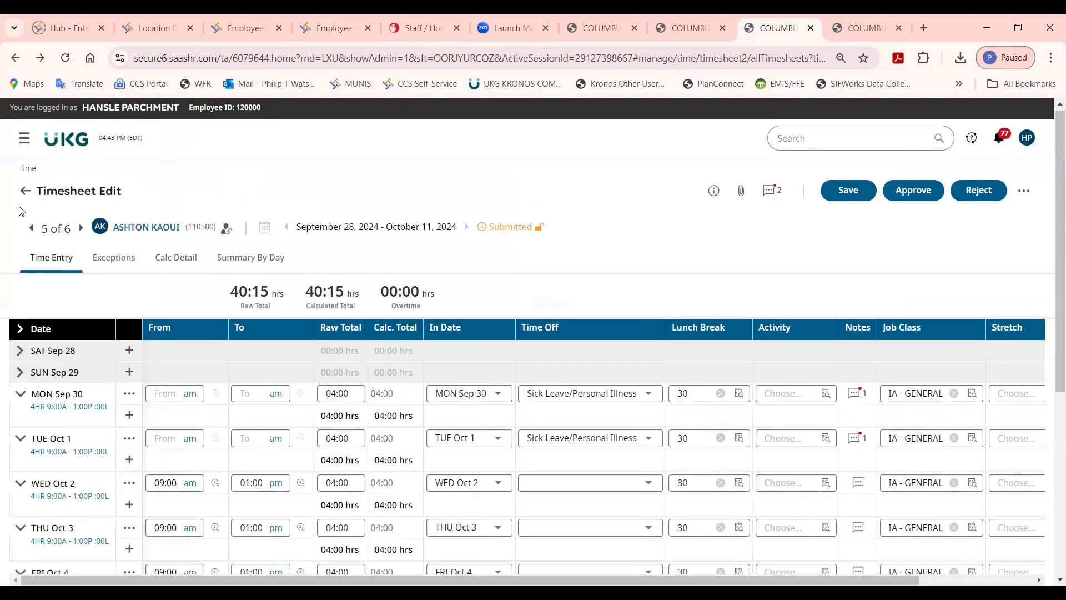
{"action": "scroll", "coordinate": [1051, 344], "scroll_direction": "down", "scroll_amount": 6}
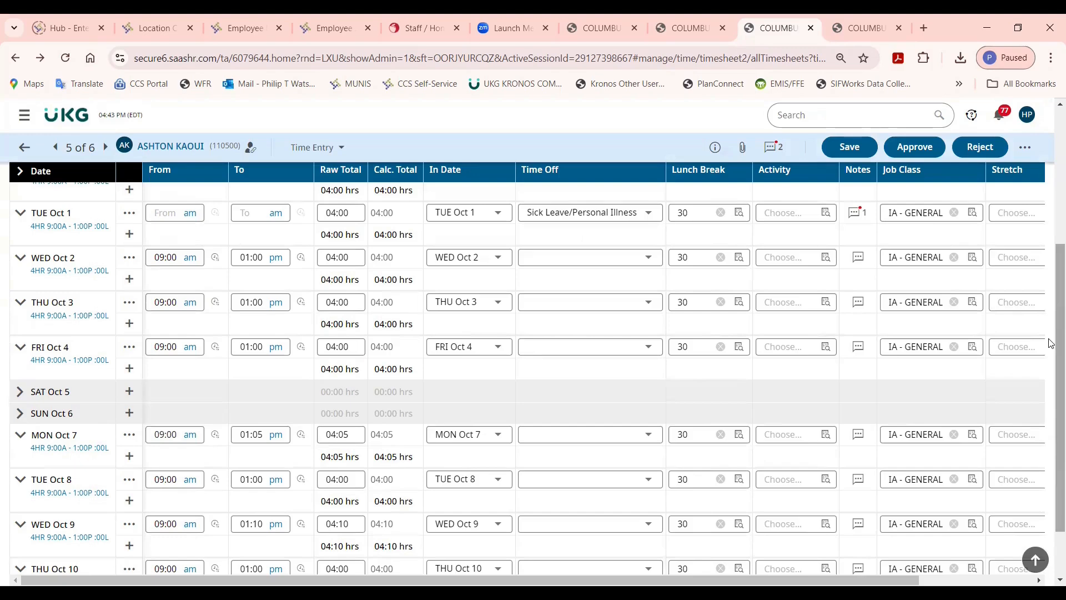
{"action": "scroll", "coordinate": [1051, 343], "scroll_direction": "up", "scroll_amount": 4}
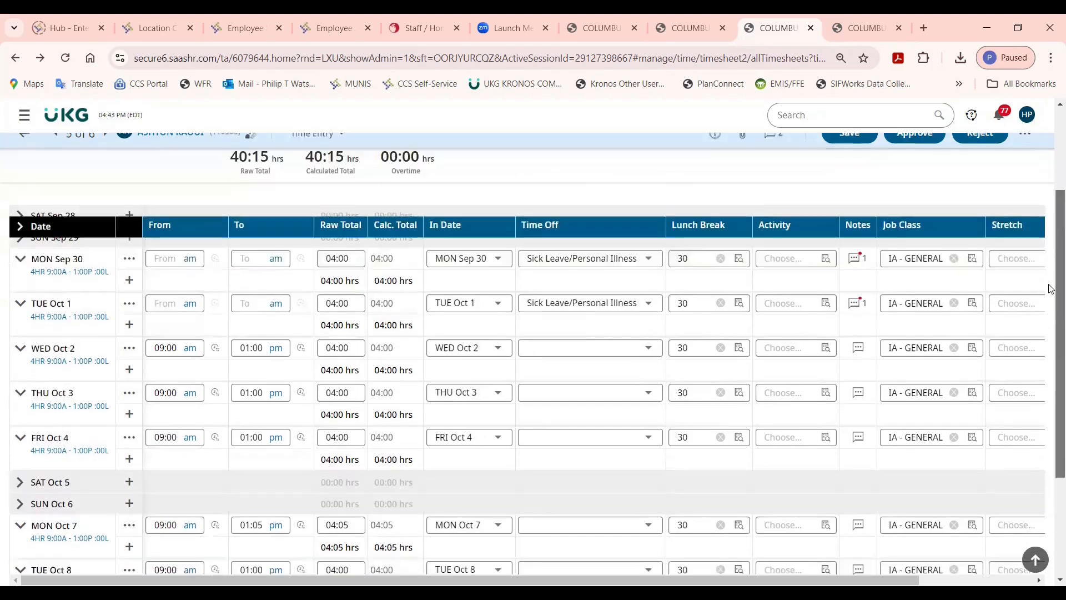
{"action": "scroll", "coordinate": [1051, 264], "scroll_direction": "up", "scroll_amount": 1}
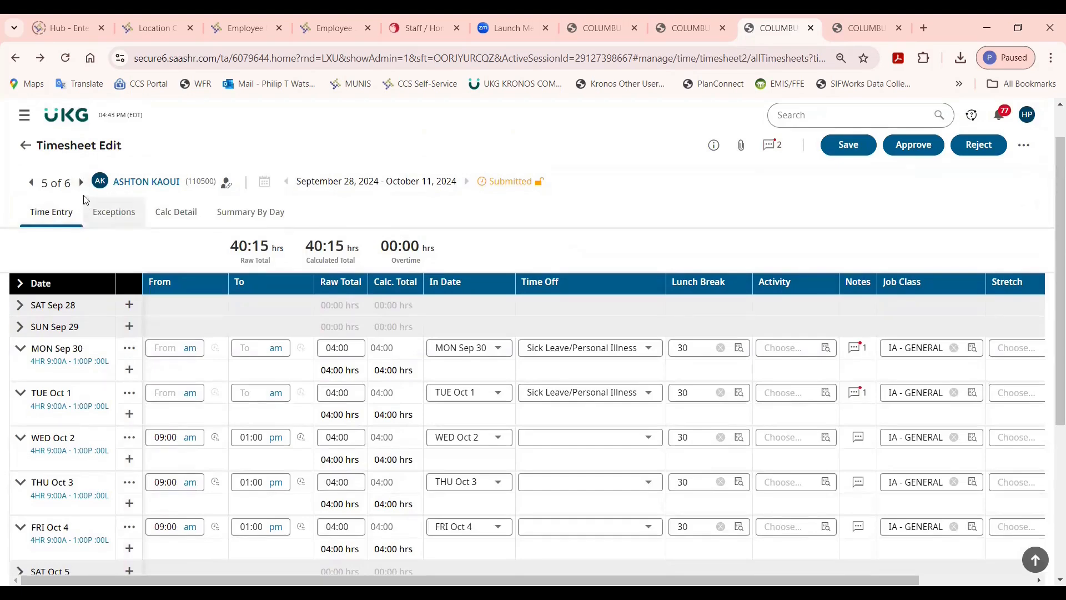
{"action": "left_click", "coordinate": [82, 189]}
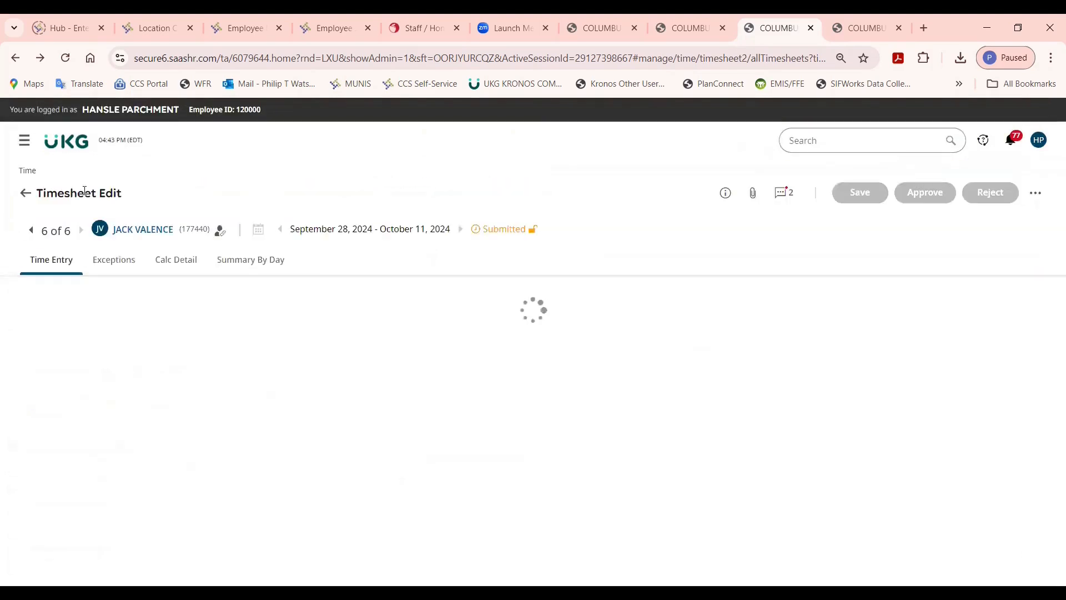
Review the sixth employee's daily hour summary and weekly totals for both weeks of the pay period
{"action": "left_click", "coordinate": [257, 255]}
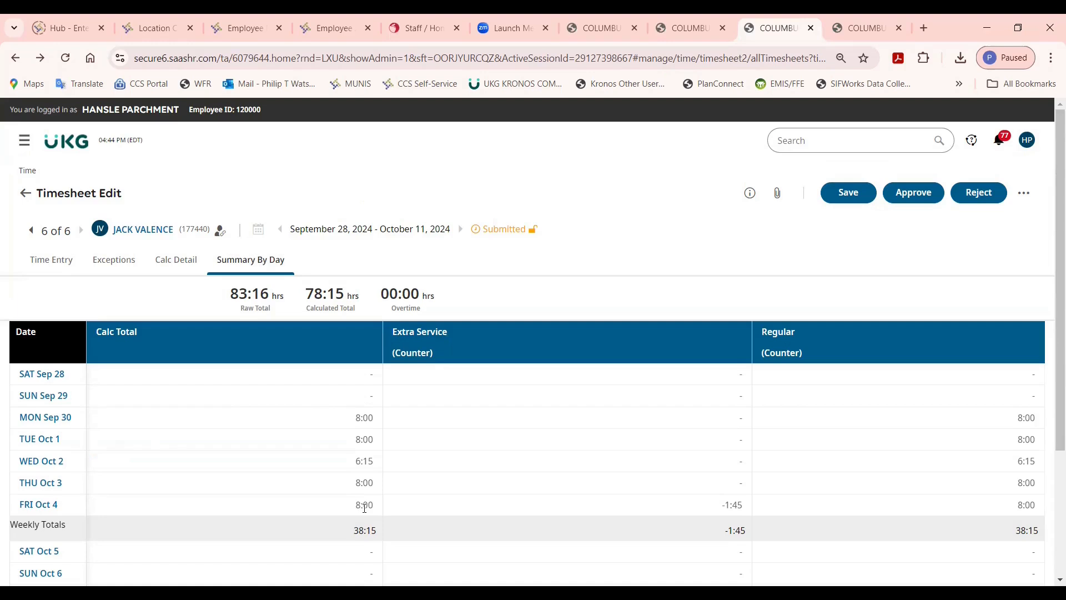
{"action": "scroll", "coordinate": [1048, 392], "scroll_direction": "down", "scroll_amount": 3}
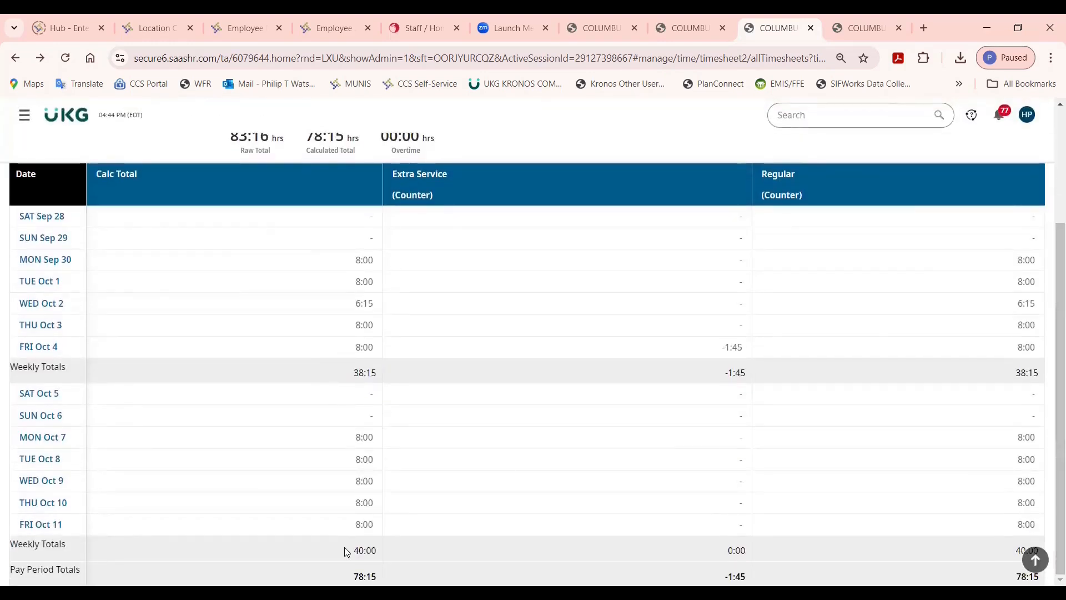
{"action": "left_click_drag", "start_coordinate": [353, 551], "coordinate": [367, 551]}
{"action": "scroll", "coordinate": [1050, 250], "scroll_direction": "up", "scroll_amount": 1}
{"action": "scroll", "coordinate": [1051, 228], "scroll_direction": "up", "scroll_amount": 1}
{"action": "scroll", "coordinate": [1050, 228], "scroll_direction": "up", "scroll_amount": 1}
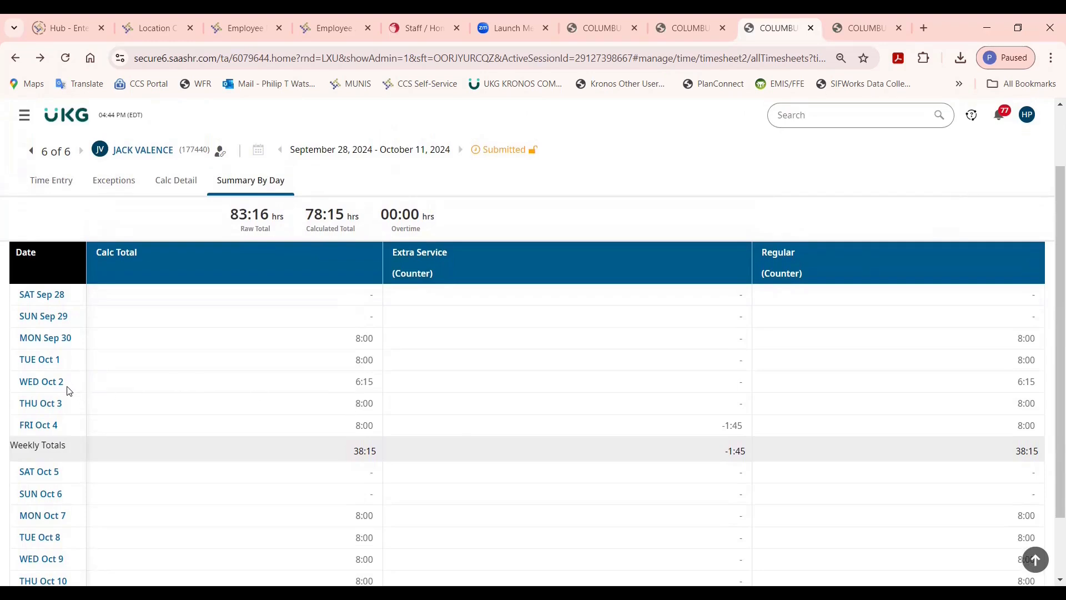
Add a 1.75-hour Other Paid & Other Unpaid/AWOL entry to Wednesday, October 2 and save the timesheet
{"action": "left_click", "coordinate": [51, 384]}
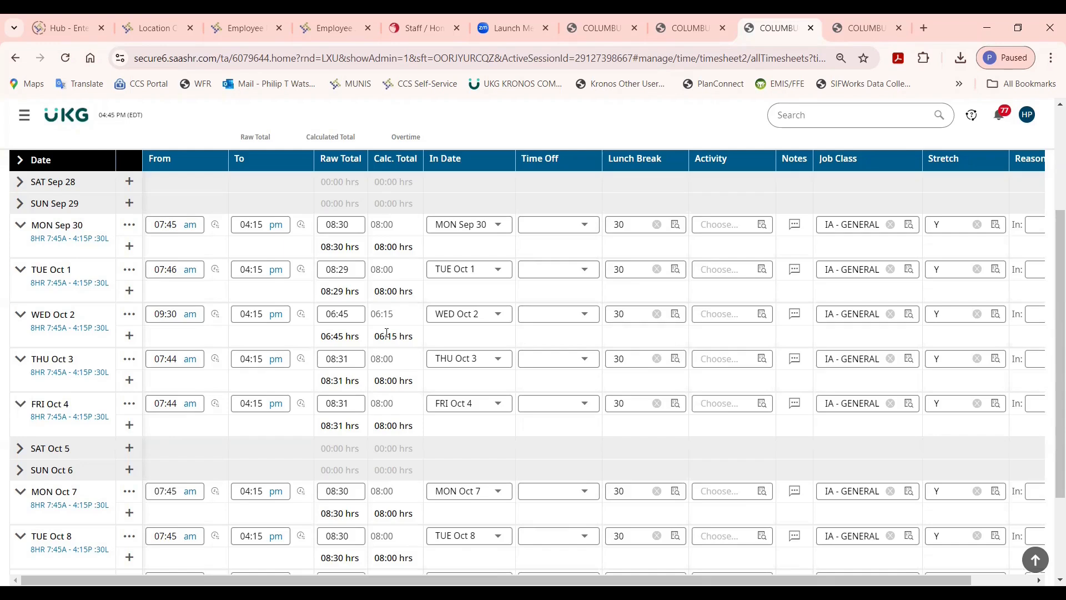
{"action": "left_click", "coordinate": [129, 337]}
{"action": "left_click", "coordinate": [351, 340]}
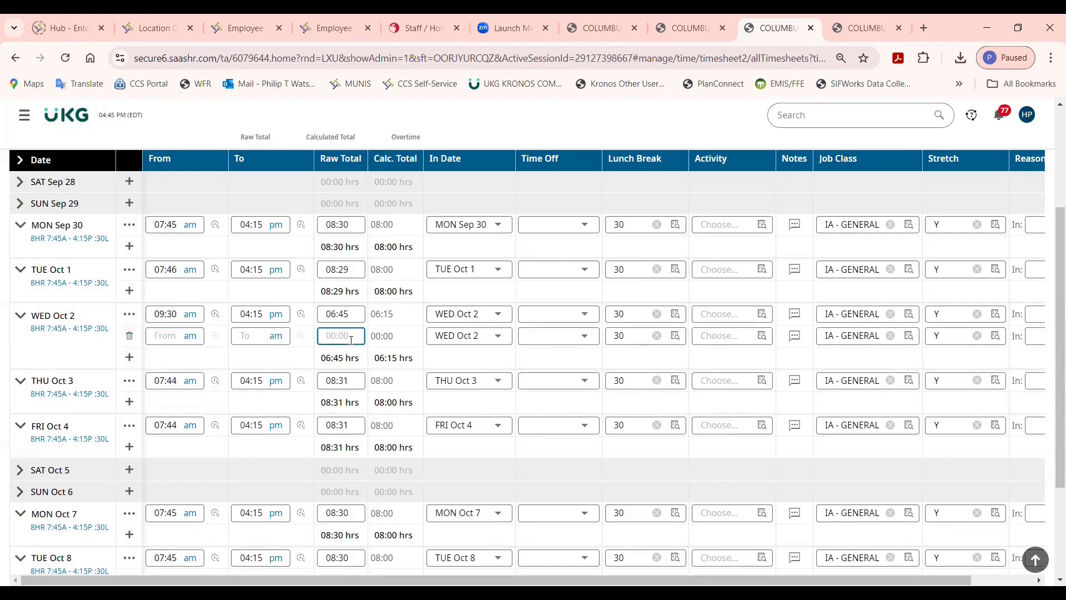
{"action": "type", "text": "1.75"}
{"action": "left_click", "coordinate": [548, 343]}
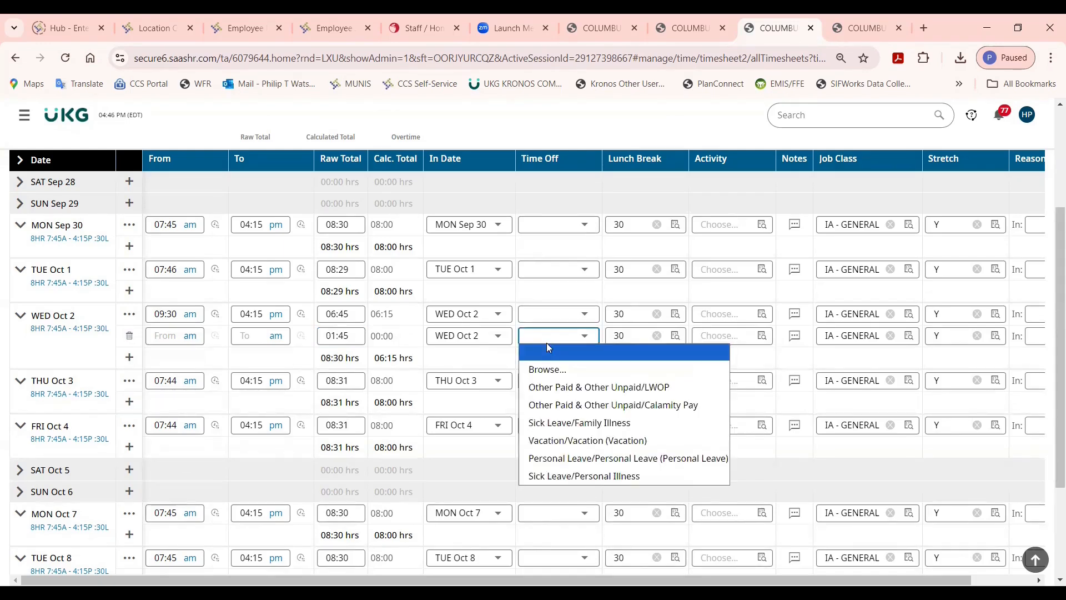
{"action": "left_click", "coordinate": [544, 368]}
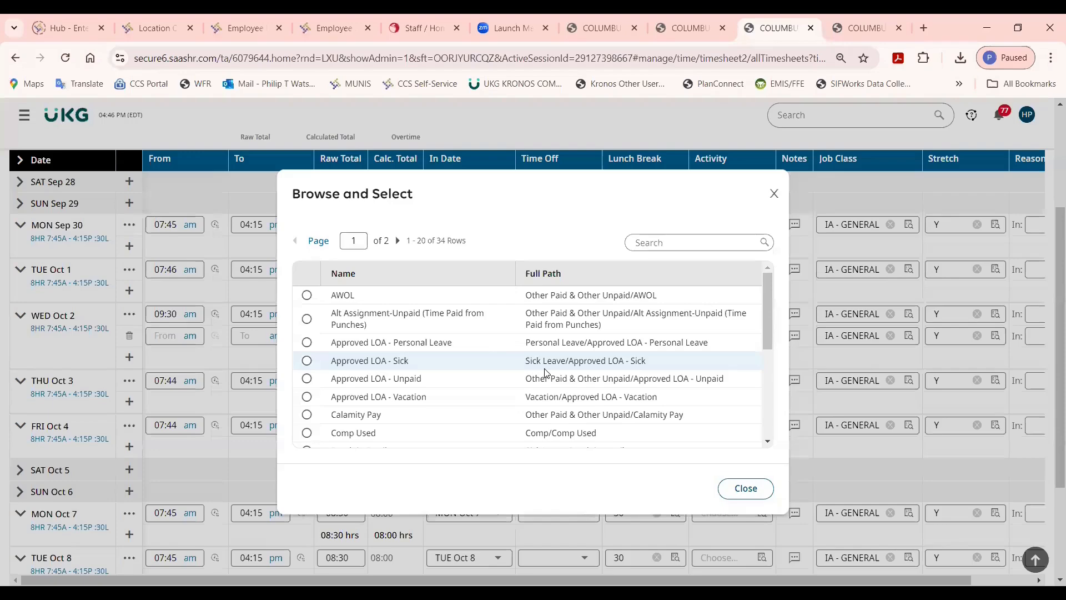
{"action": "left_click", "coordinate": [347, 292]}
{"action": "left_click_drag", "start_coordinate": [1058, 294], "coordinate": [1050, 199]}
{"action": "left_click", "coordinate": [839, 193]}
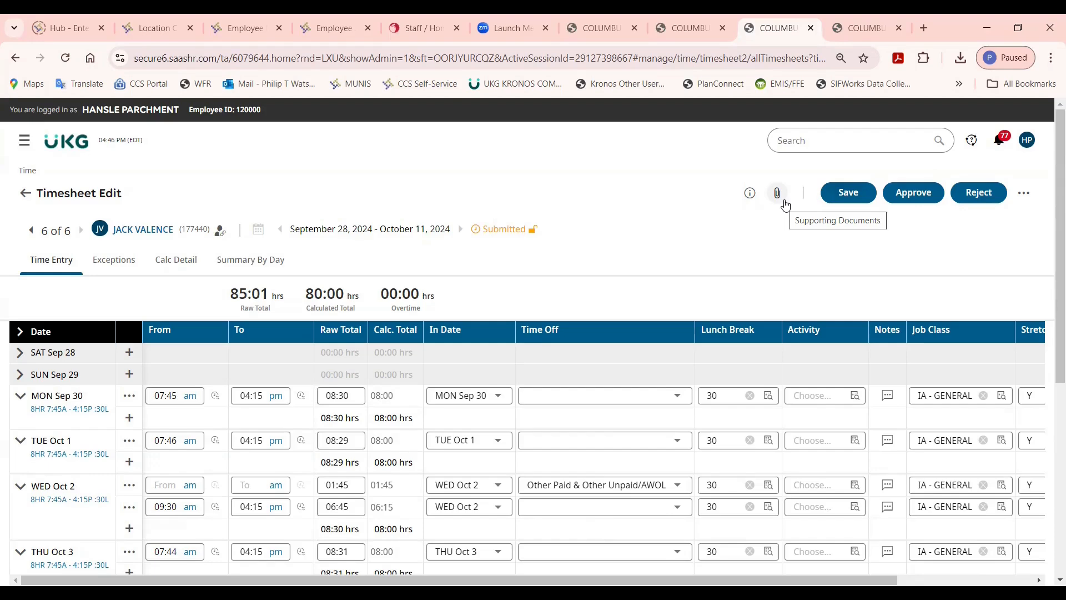
Upload "A - AWOL note.png" as a supporting document for the sixth employee's timesheet and save the timesheet
{"action": "left_click", "coordinate": [777, 193]}
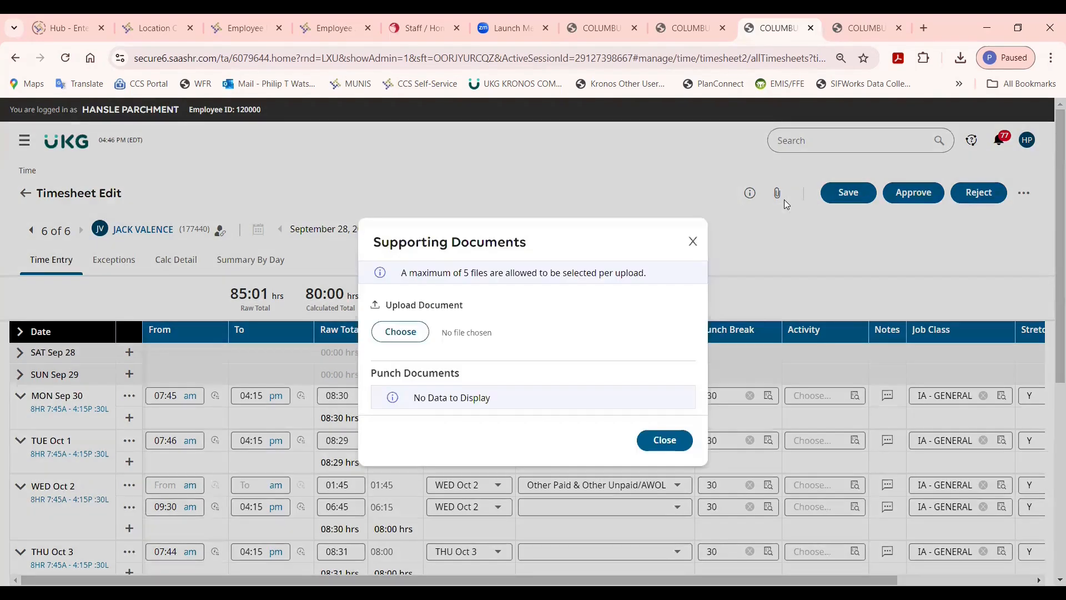
{"action": "left_click", "coordinate": [388, 340]}
{"action": "double_click", "coordinate": [725, 466]}
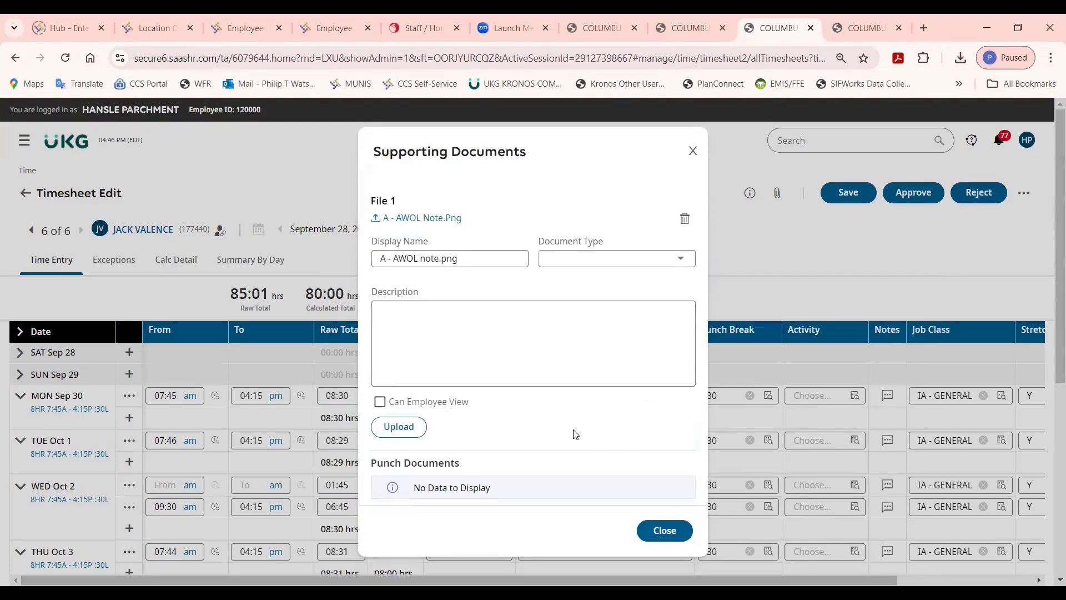
{"action": "left_click", "coordinate": [405, 434]}
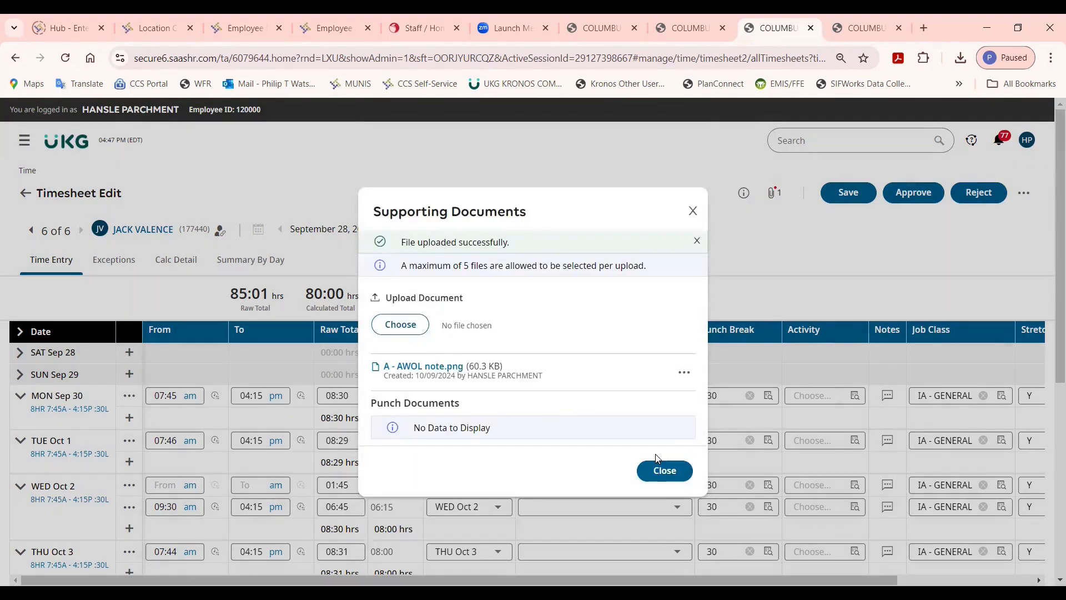
{"action": "left_click", "coordinate": [657, 481]}
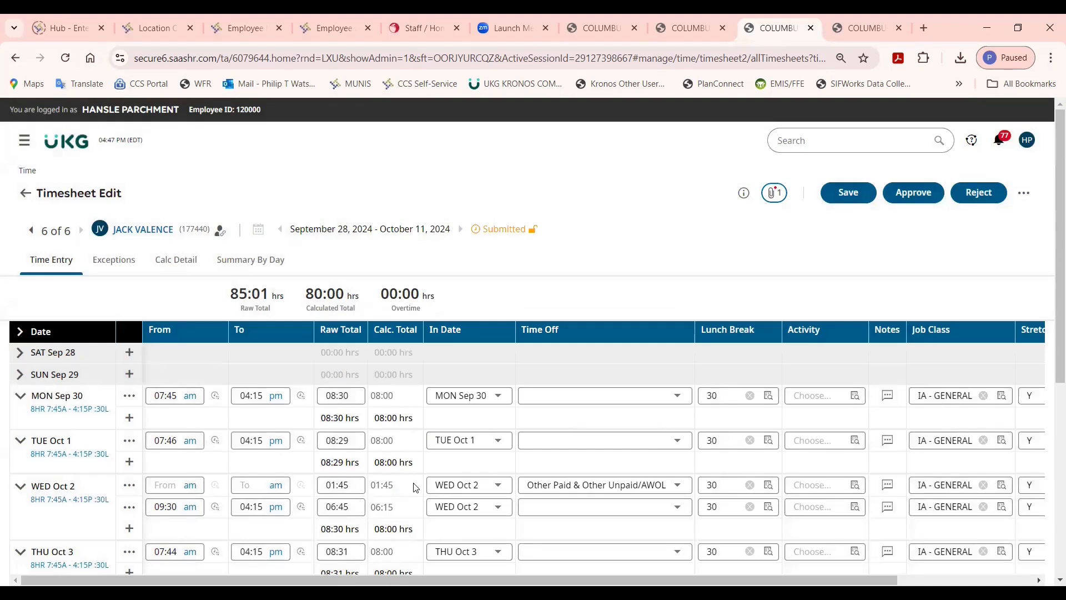
{"action": "left_click", "coordinate": [860, 198]}
Return to the Approver Checklist and bring up the All Timesheets approval report for 09/28/2024 - 10/11/2024
{"action": "left_click", "coordinate": [69, 144]}
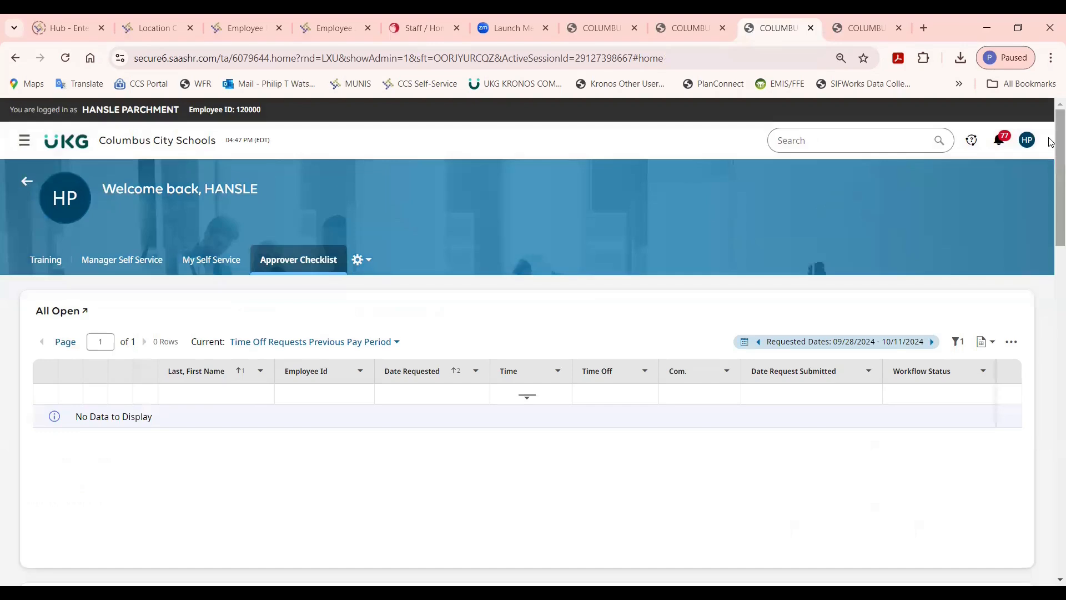
{"action": "left_click_drag", "start_coordinate": [1051, 142], "coordinate": [1051, 461]}
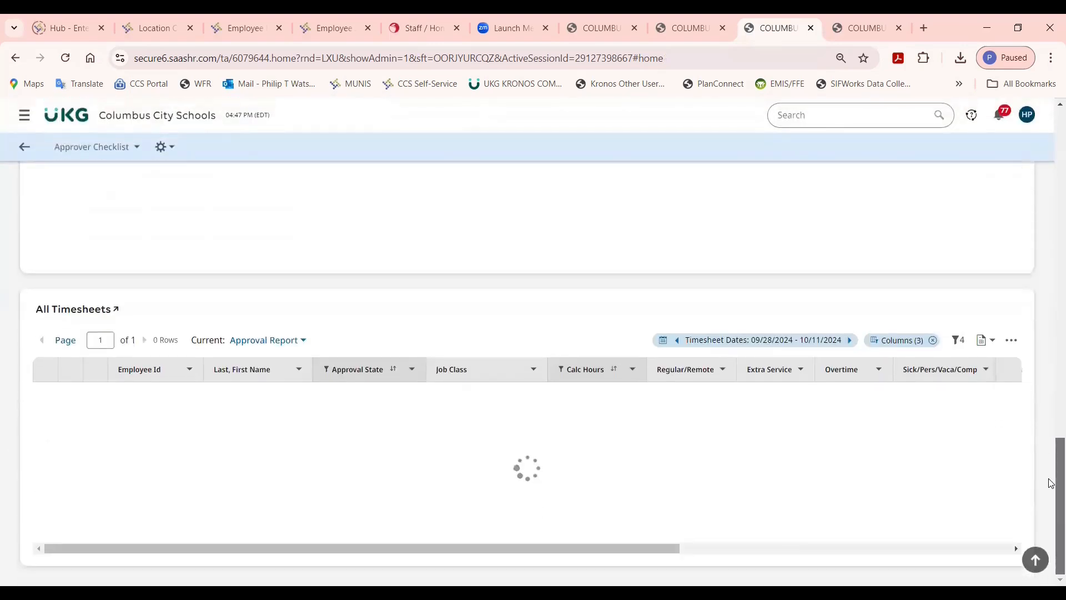